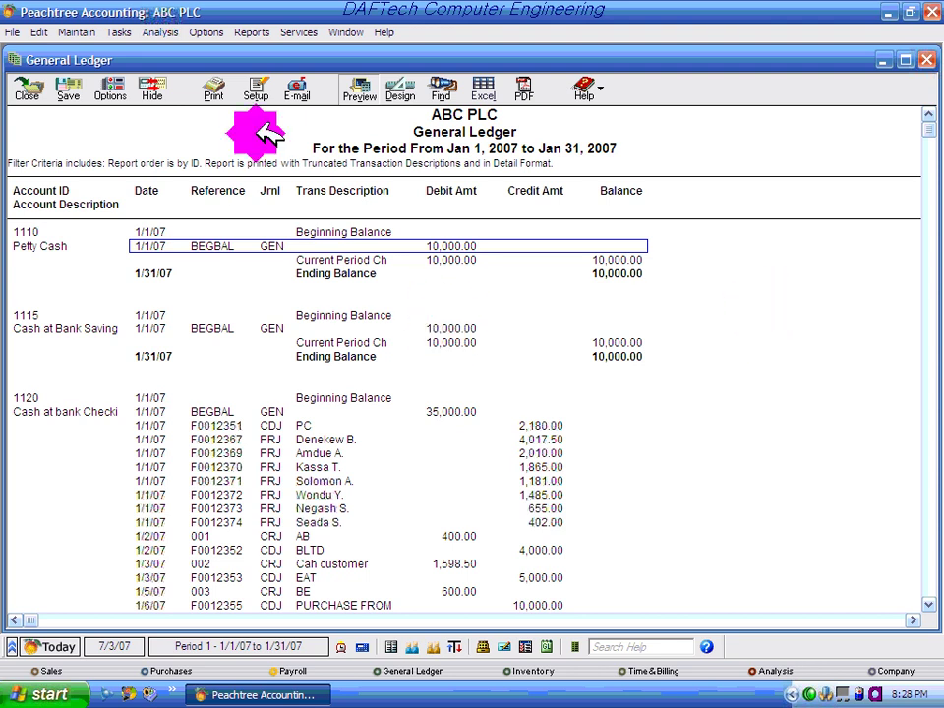
# - Open the General Ledger report options and look through the filter, field and font settings
pyautogui.click(110, 89)
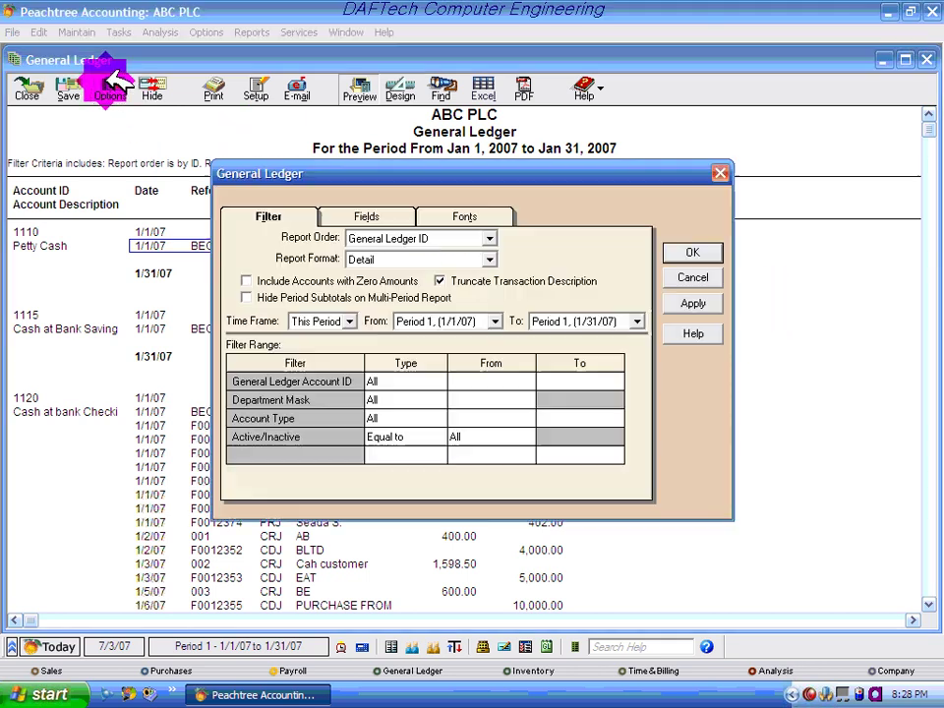
pyautogui.click(291, 211)
pyautogui.click(375, 215)
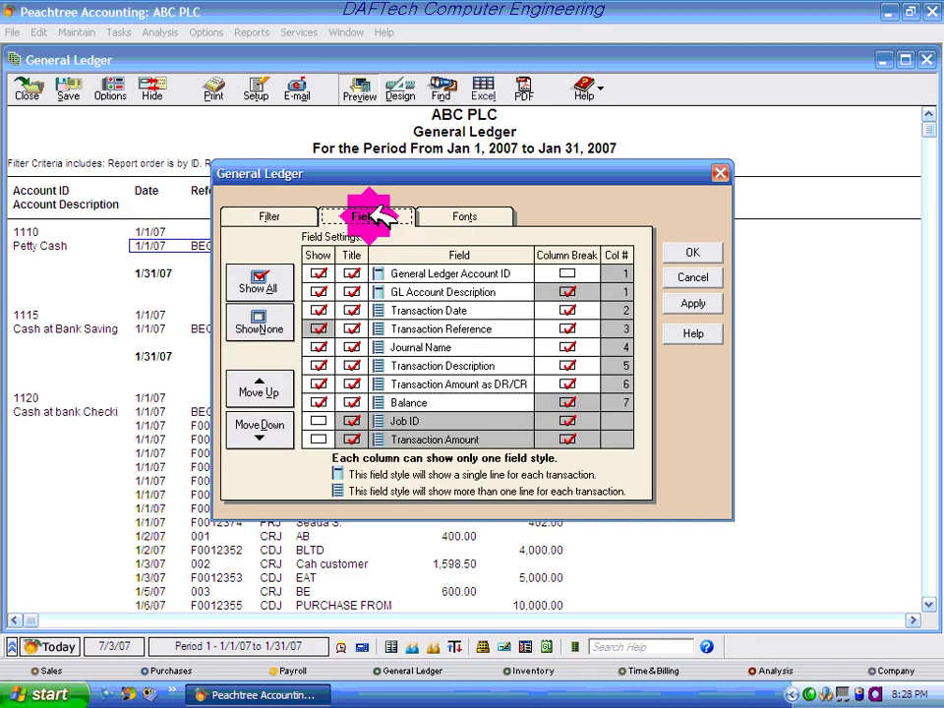
pyautogui.click(477, 216)
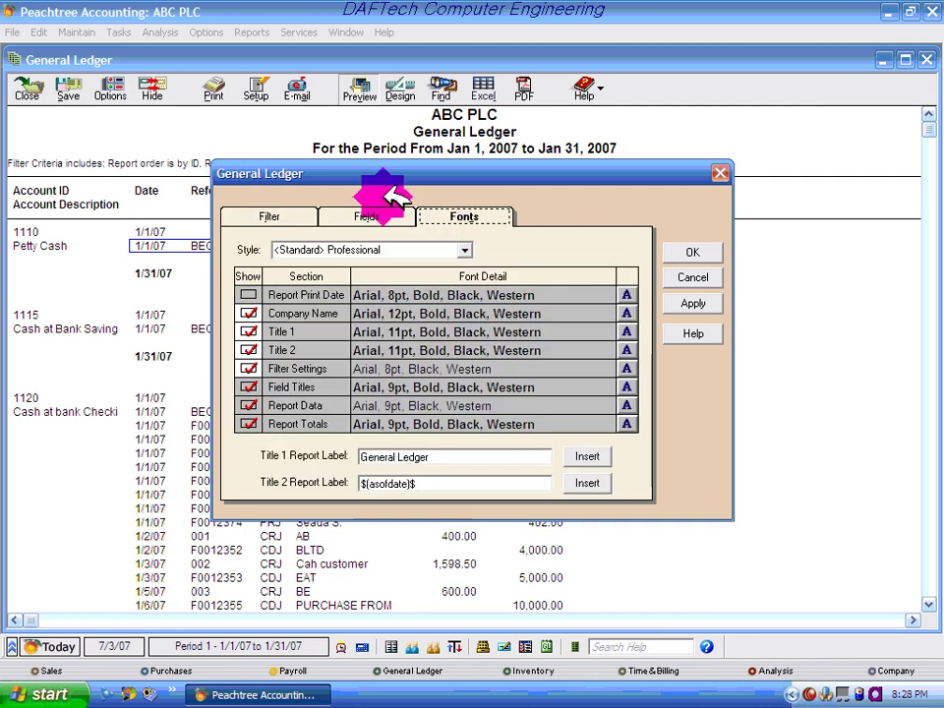
pyautogui.click(283, 213)
pyautogui.click(384, 215)
# - Set the report's Company Name font to Bold Italic, size 18, in red
pyautogui.click(451, 213)
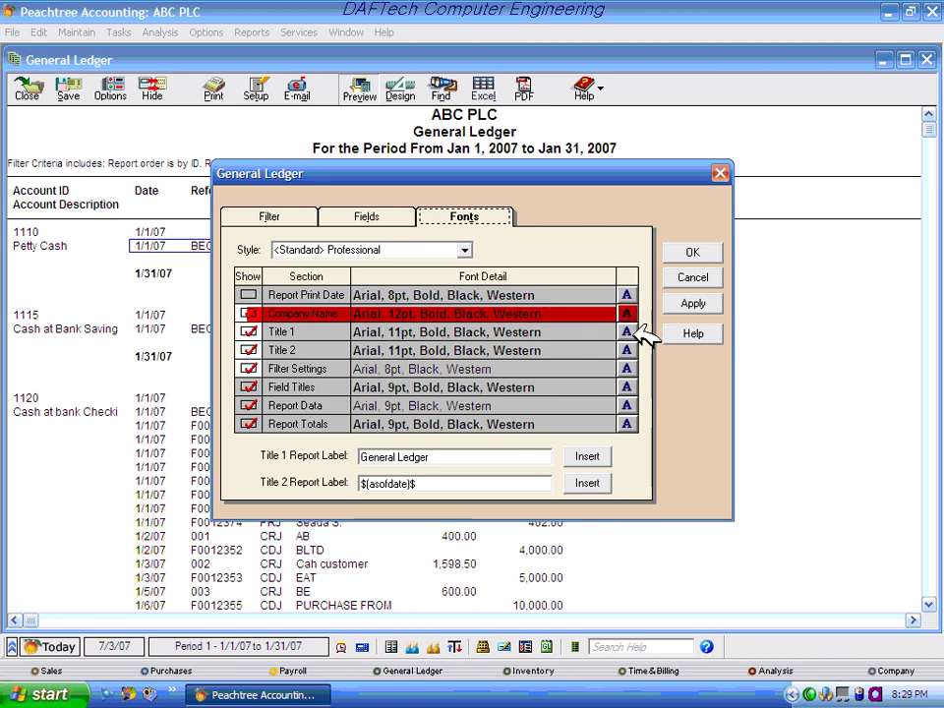
pyautogui.click(630, 315)
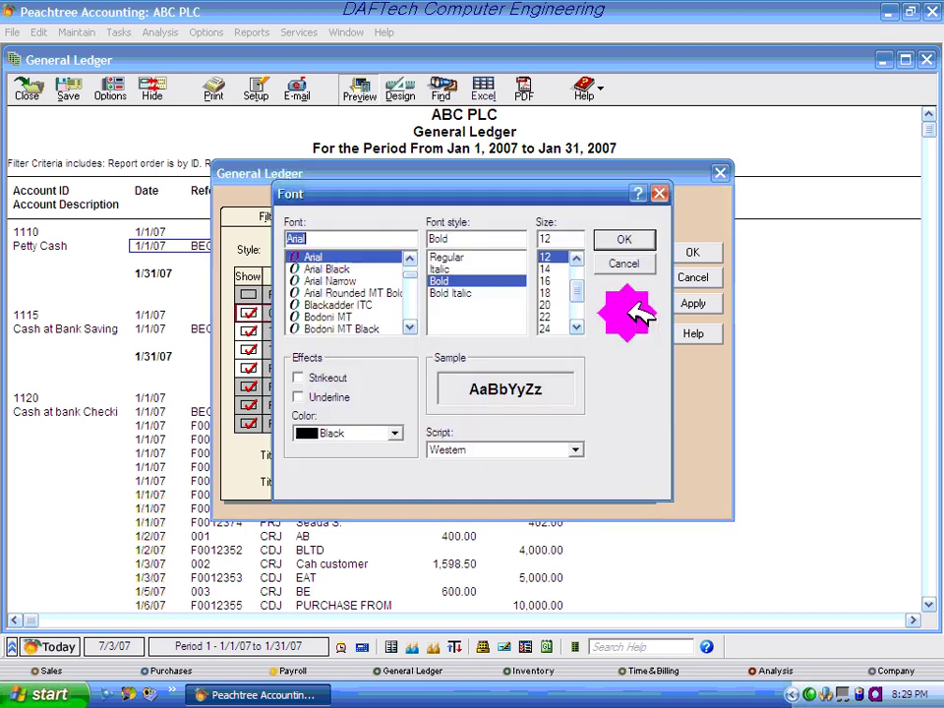
pyautogui.moveTo(421, 199); pyautogui.dragTo(434, 169)
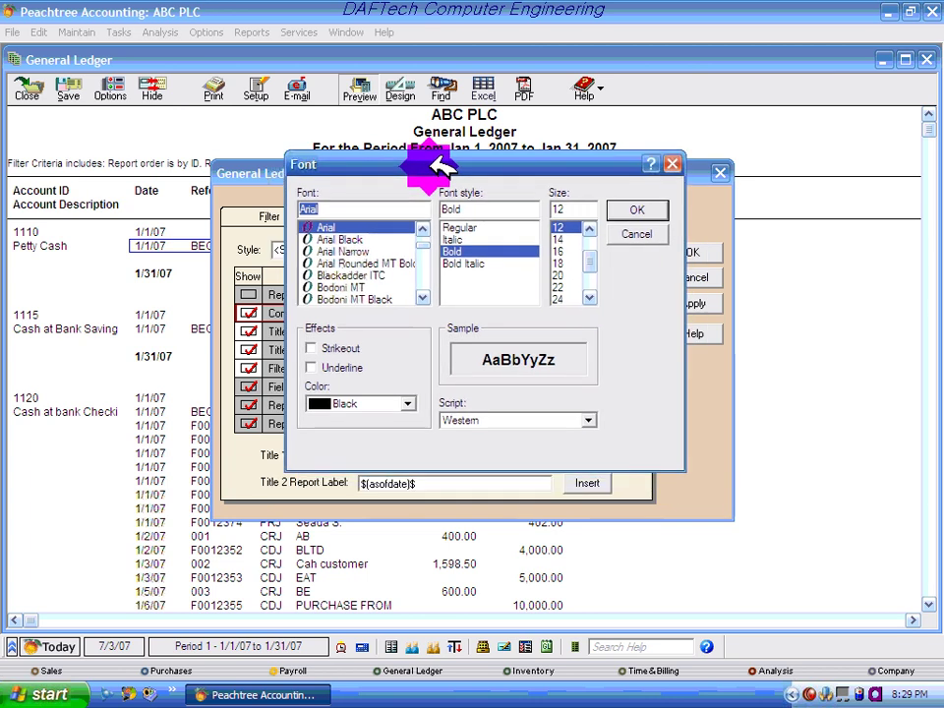
pyautogui.click(585, 268)
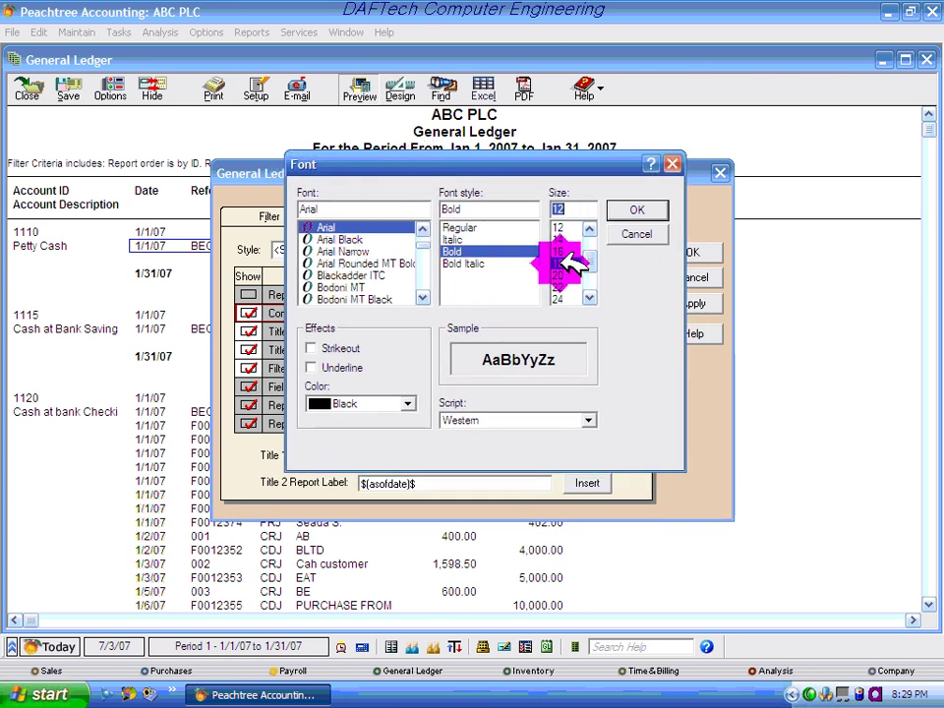
pyautogui.click(559, 264)
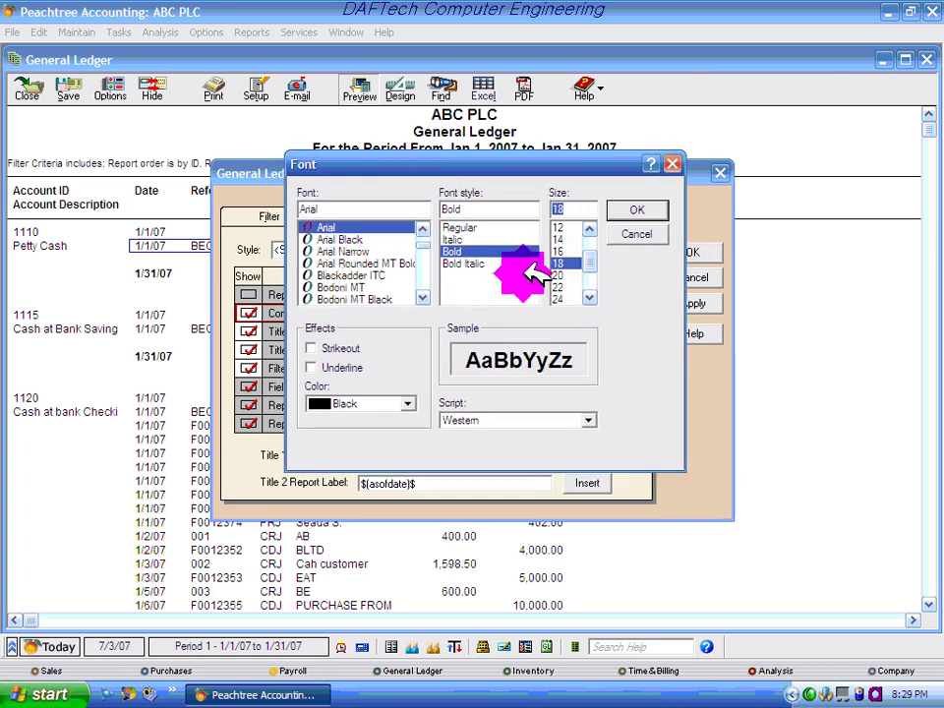
pyautogui.click(401, 406)
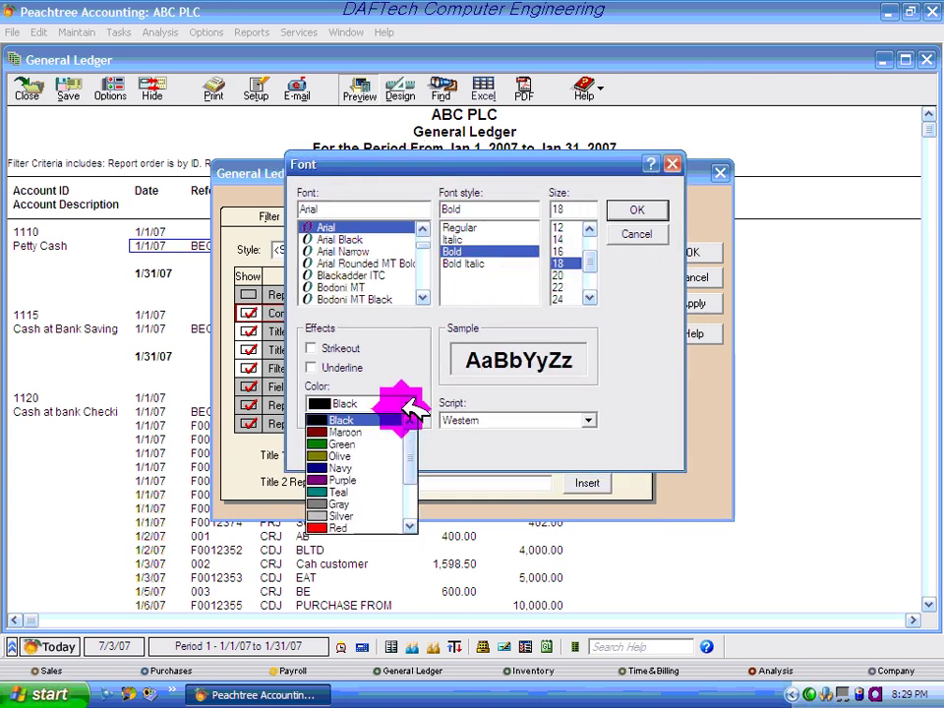
pyautogui.click(345, 528)
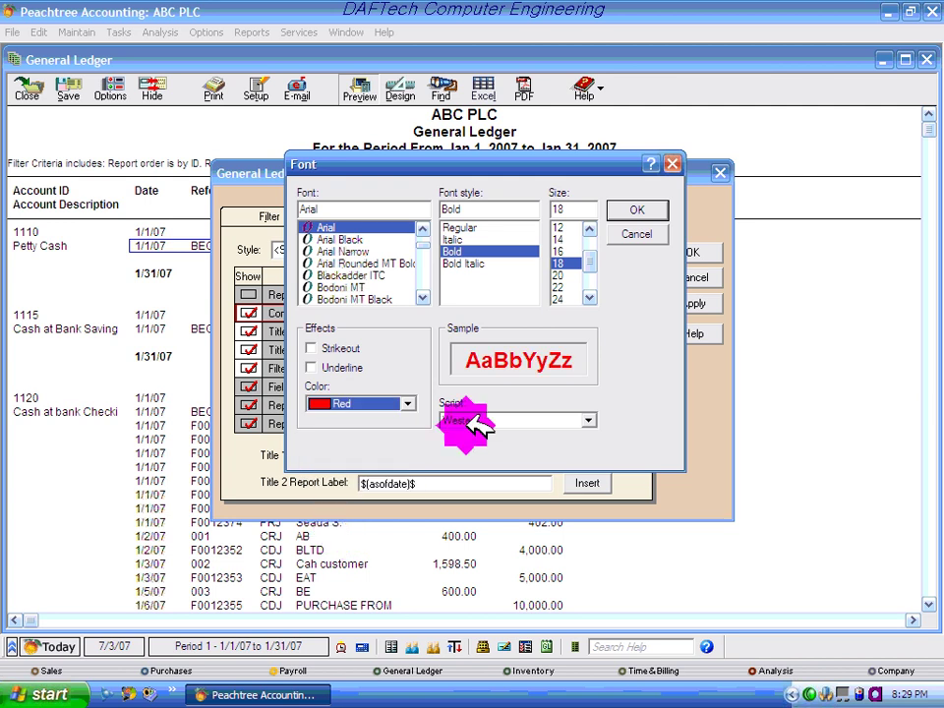
pyautogui.click(468, 263)
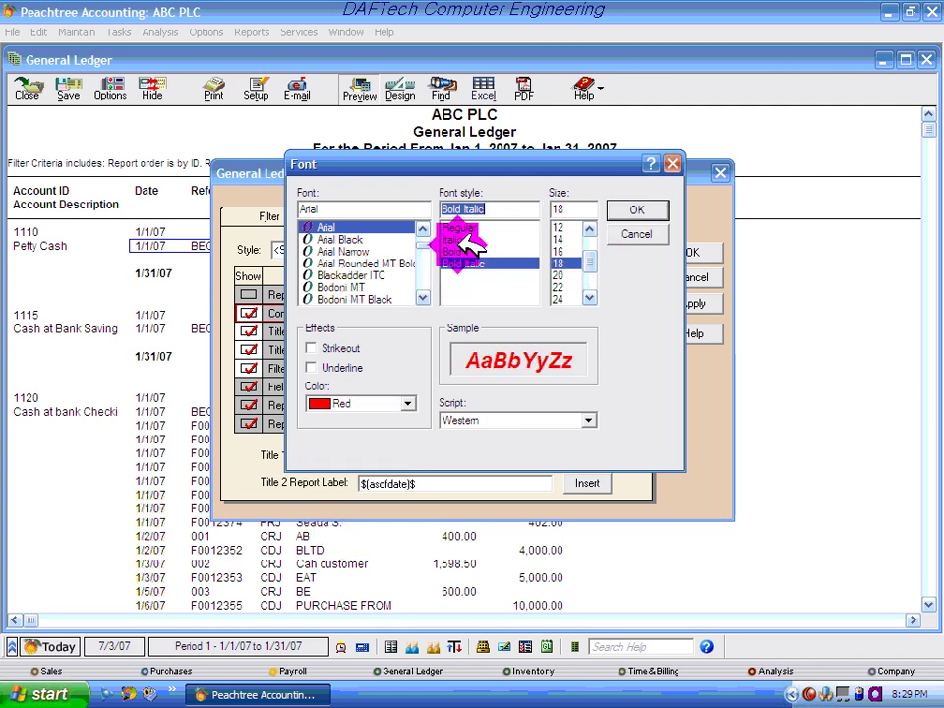
pyautogui.click(468, 262)
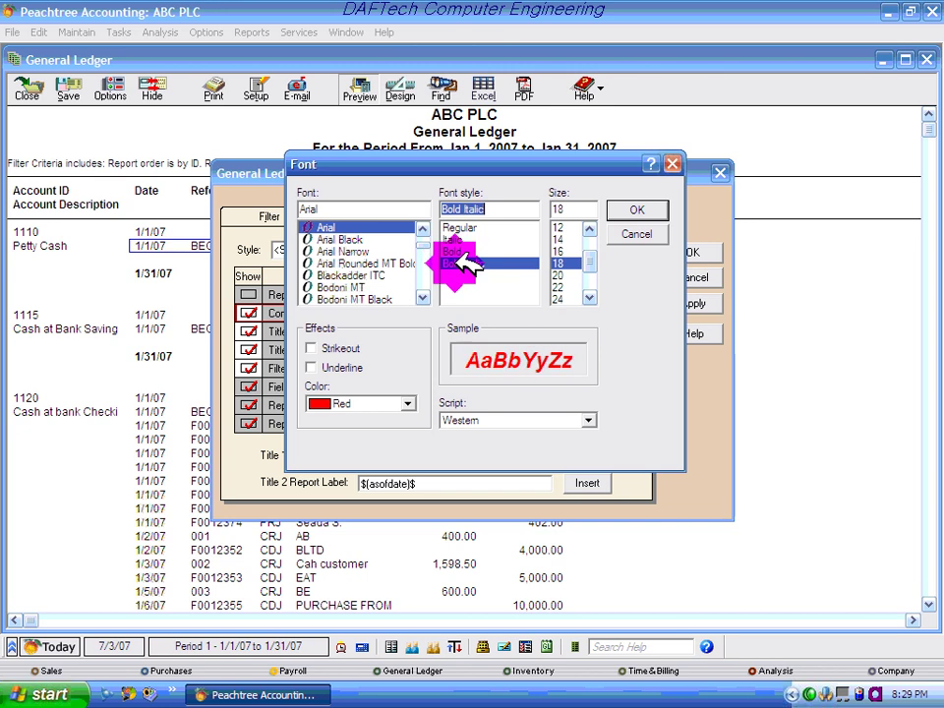
pyautogui.click(648, 208)
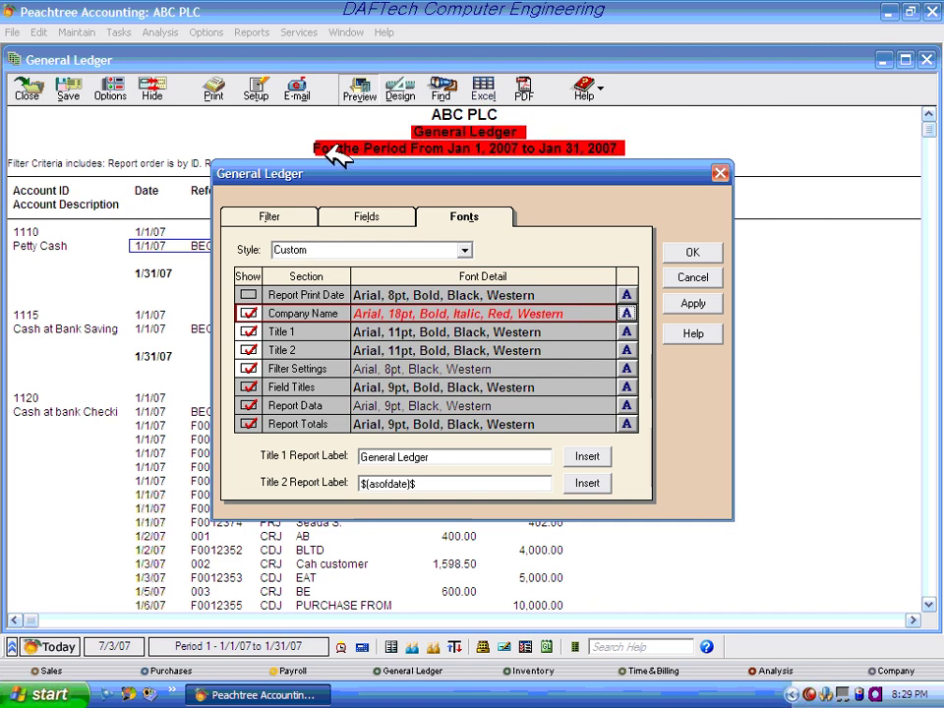
pyautogui.click(531, 148)
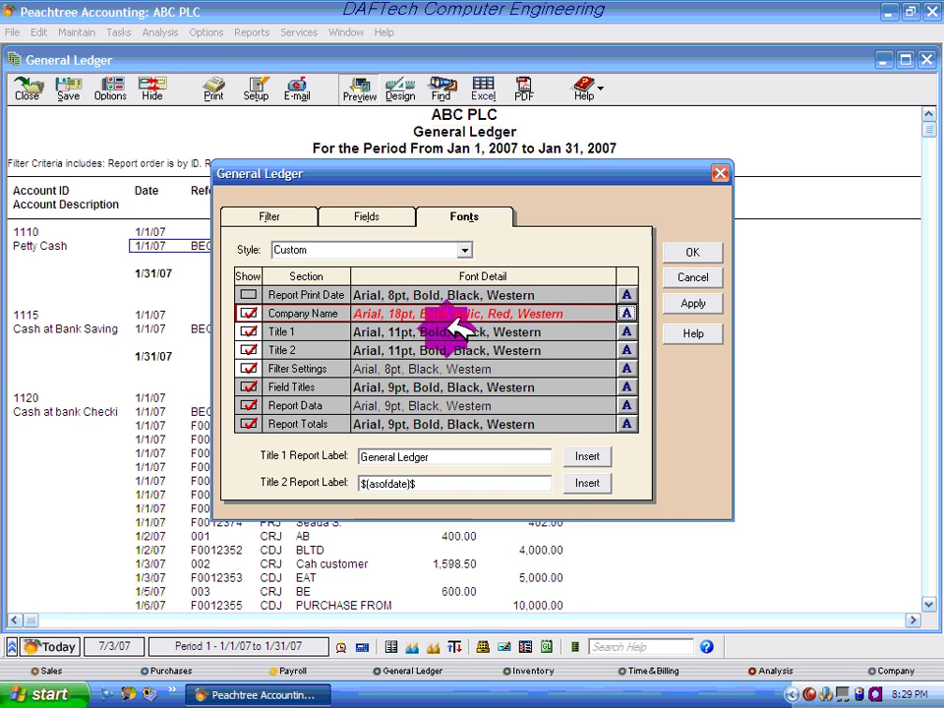
# - Choose the Script font for the report's Title 1 section
pyautogui.click(626, 332)
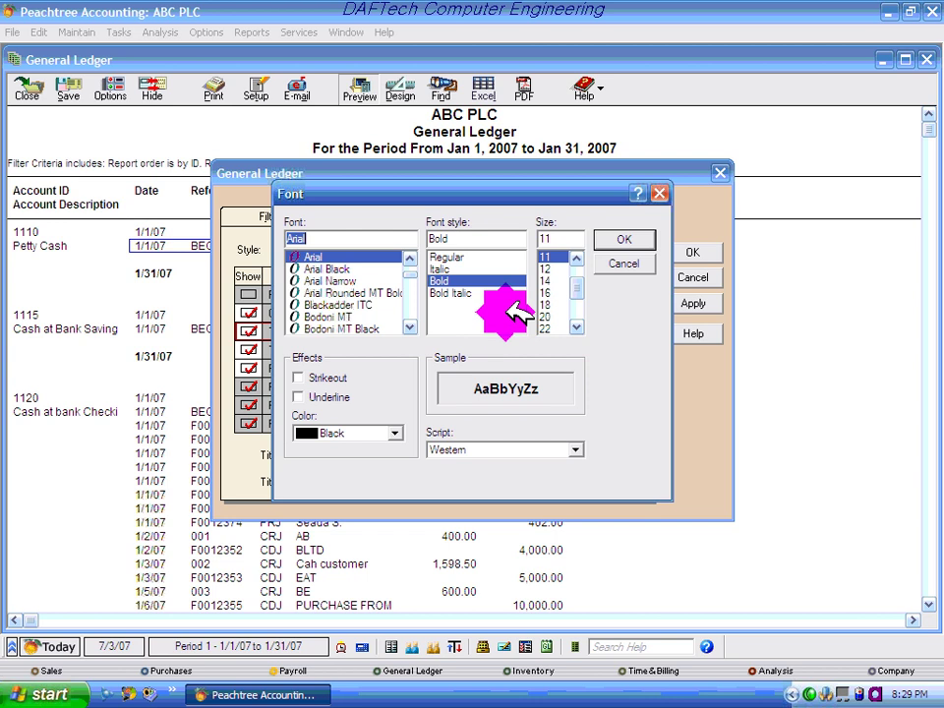
pyautogui.moveTo(413, 275)
pyautogui.mouseDown()
pyautogui.moveTo(421, 320)
pyautogui.moveTo(421, 269)
pyautogui.mouseUp()
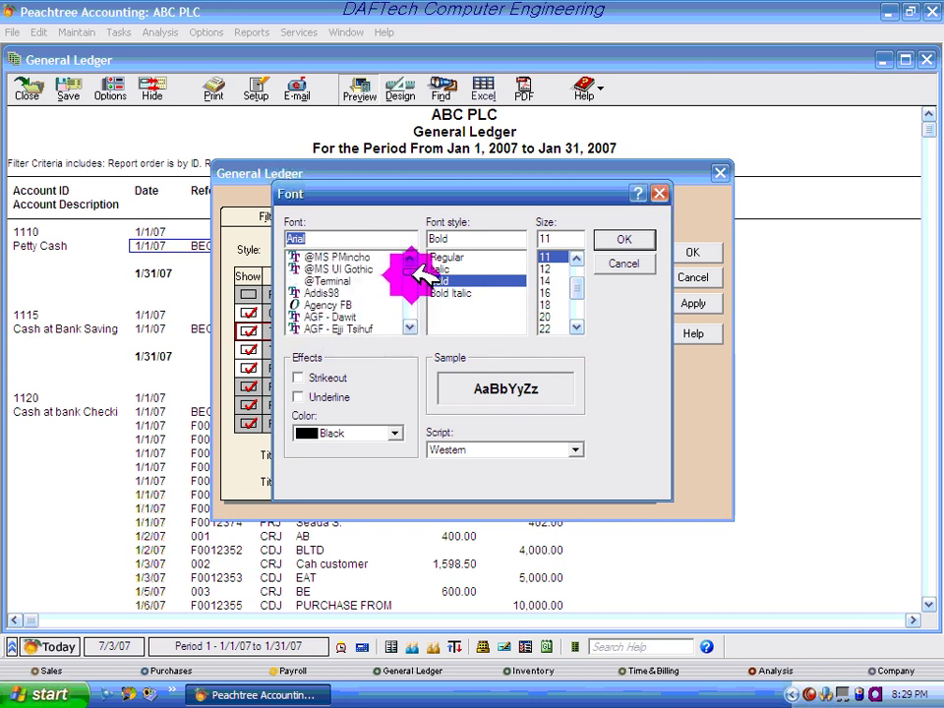
pyautogui.click(333, 318)
pyautogui.press('Down')
pyautogui.press('Down')
pyautogui.press('Down')
pyautogui.press('Down')
pyautogui.press('Down')
pyautogui.press('Down')
pyautogui.press('Down')
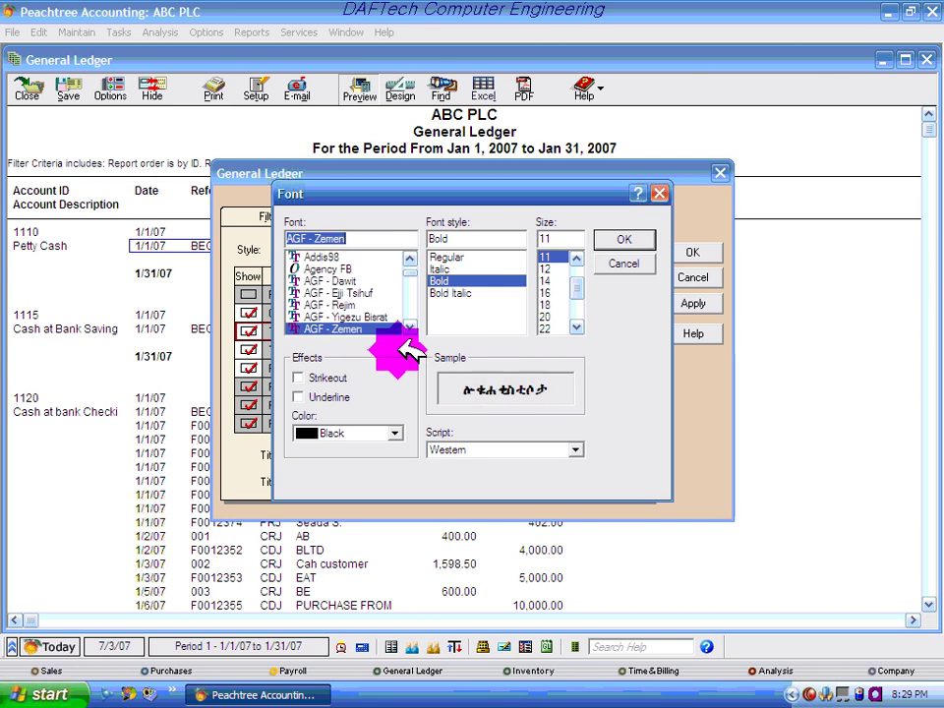
pyautogui.press('Down')
pyautogui.write('s')
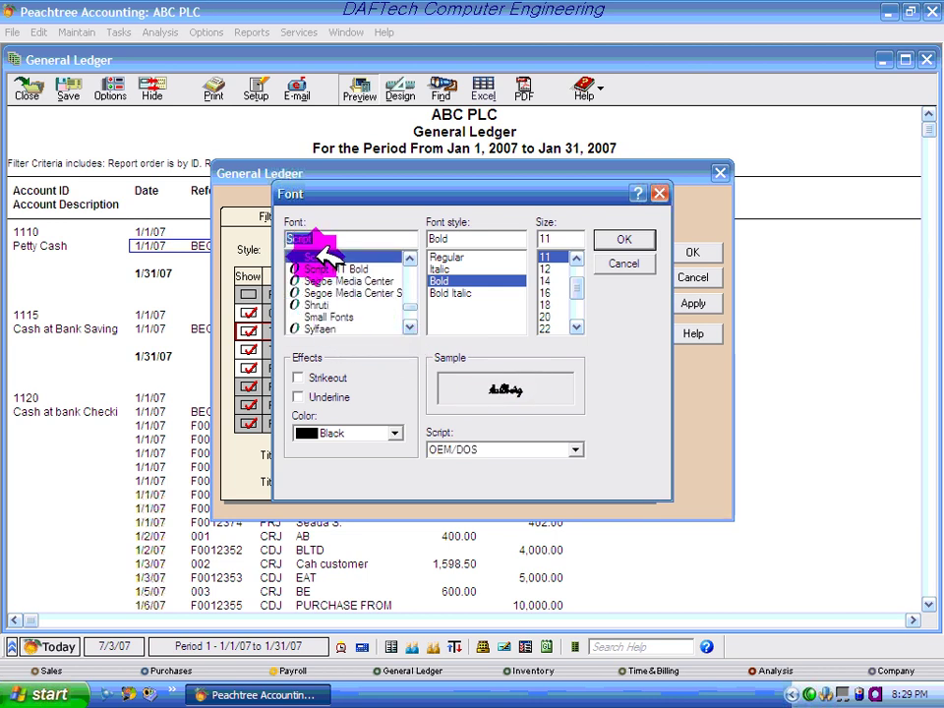
# - Set the Title 1 font size to 14 and its color to Navy, and accept the font
pyautogui.click(547, 281)
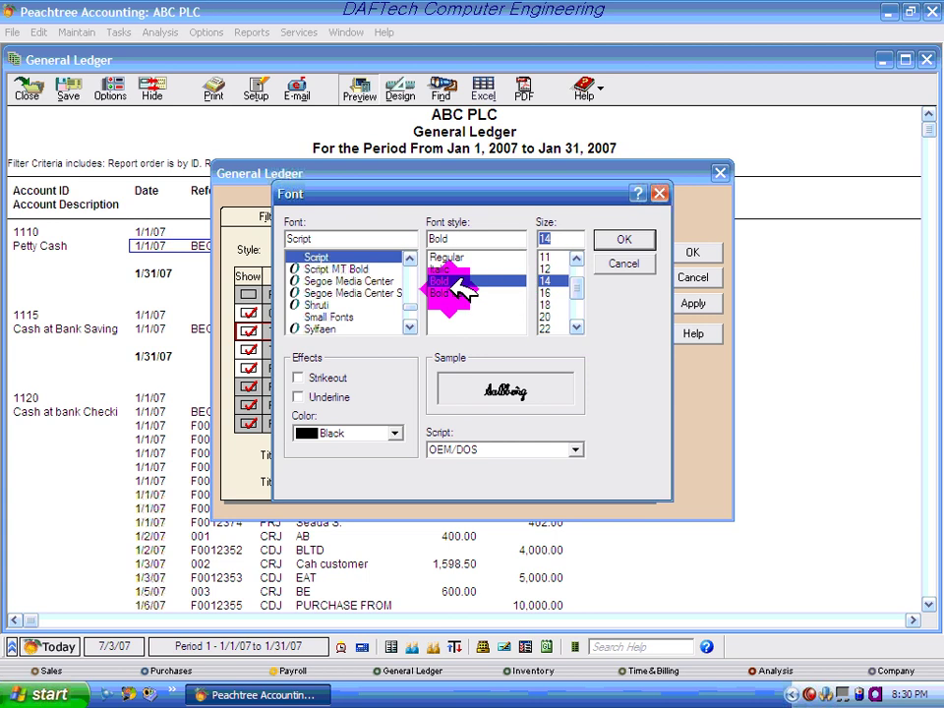
pyautogui.click(383, 435)
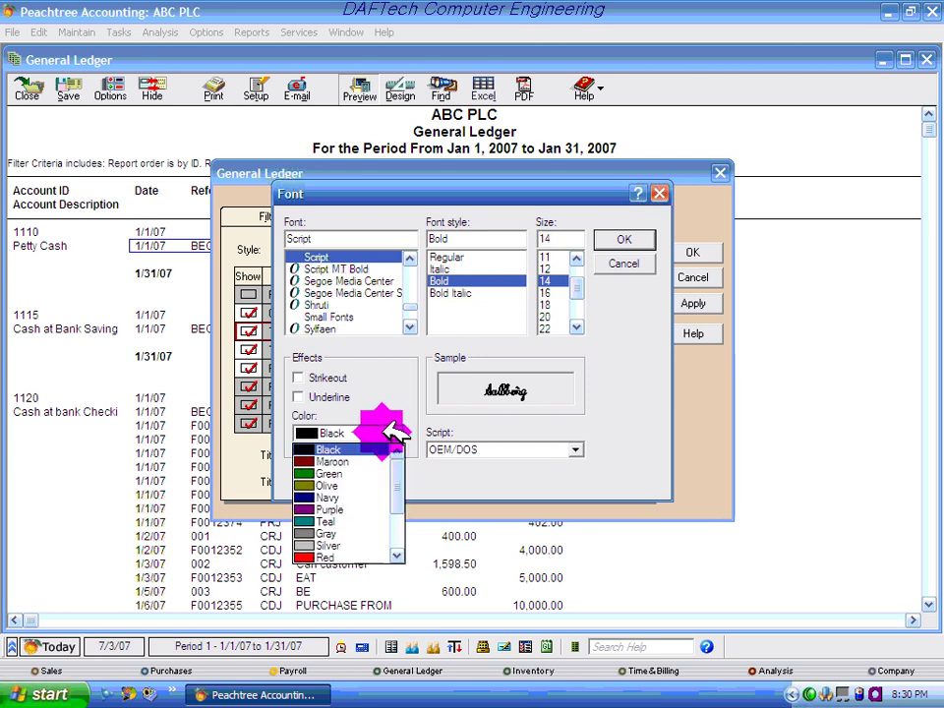
pyautogui.click(324, 498)
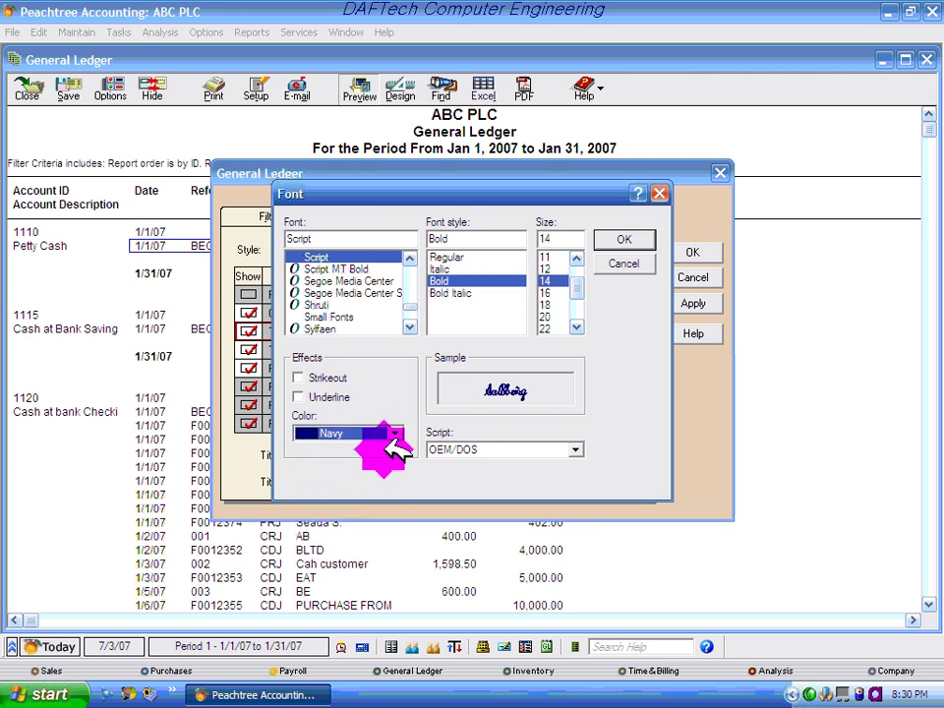
pyautogui.click(626, 238)
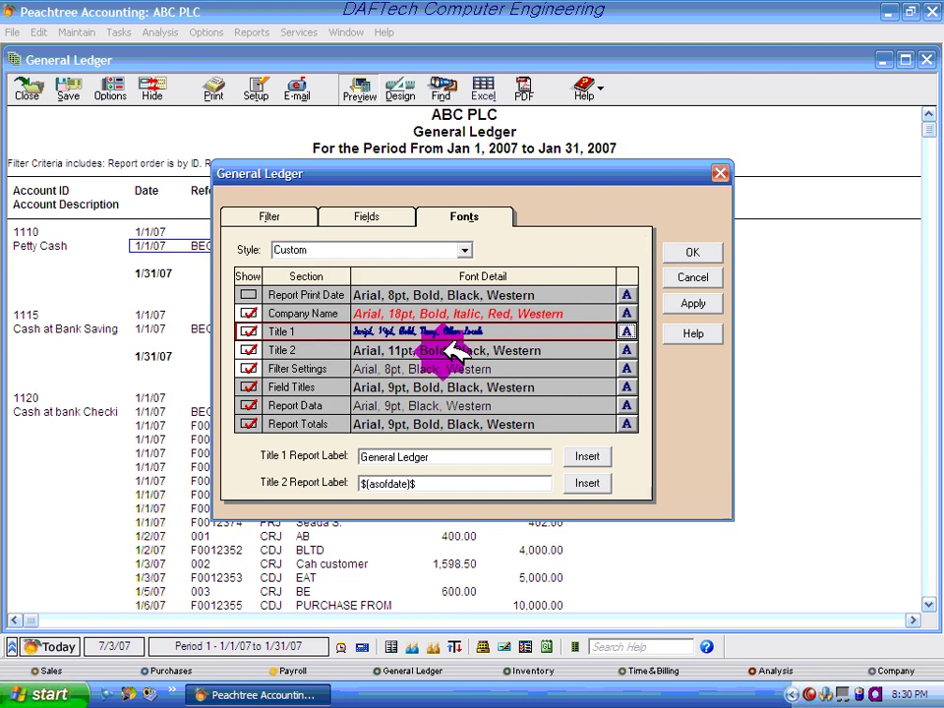
# - Set the Title 2 font to Arial Black, Regular style, in green
pyautogui.click(625, 332)
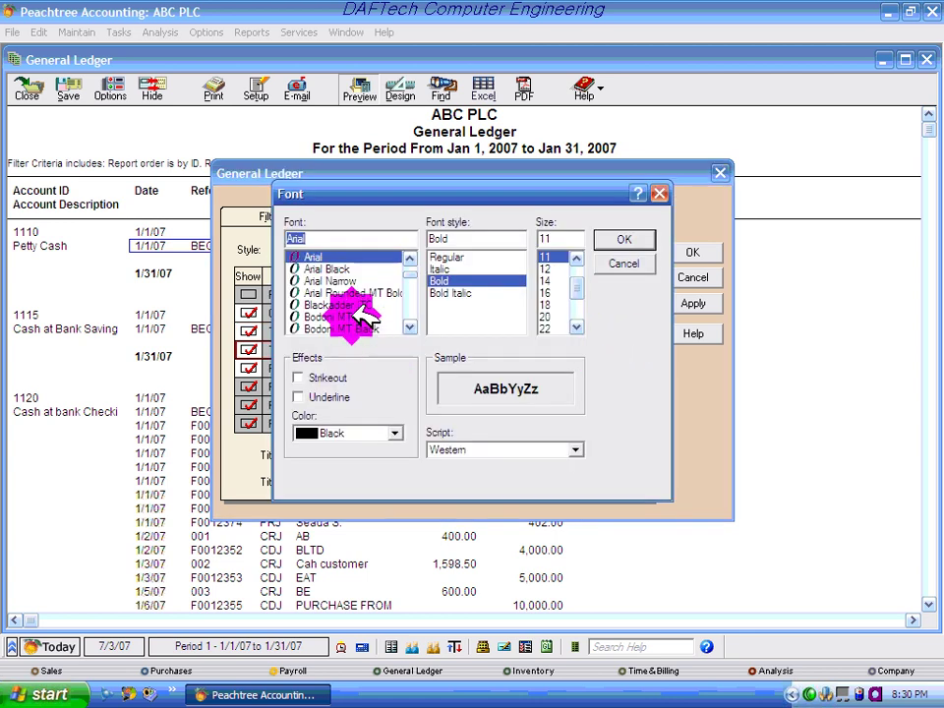
pyautogui.click(338, 256)
pyautogui.click(339, 269)
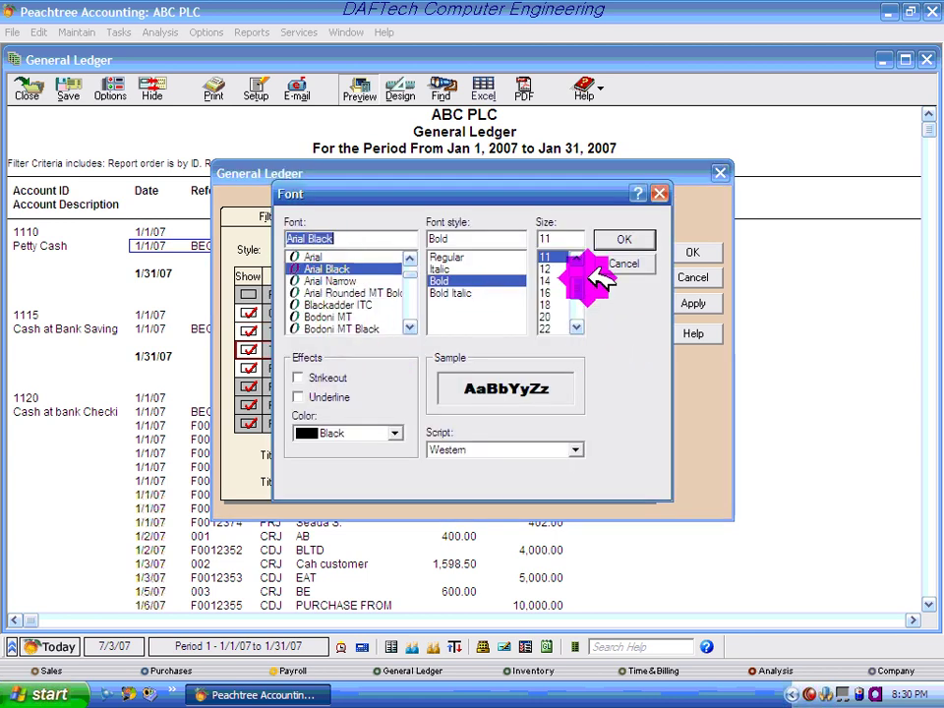
pyautogui.click(433, 257)
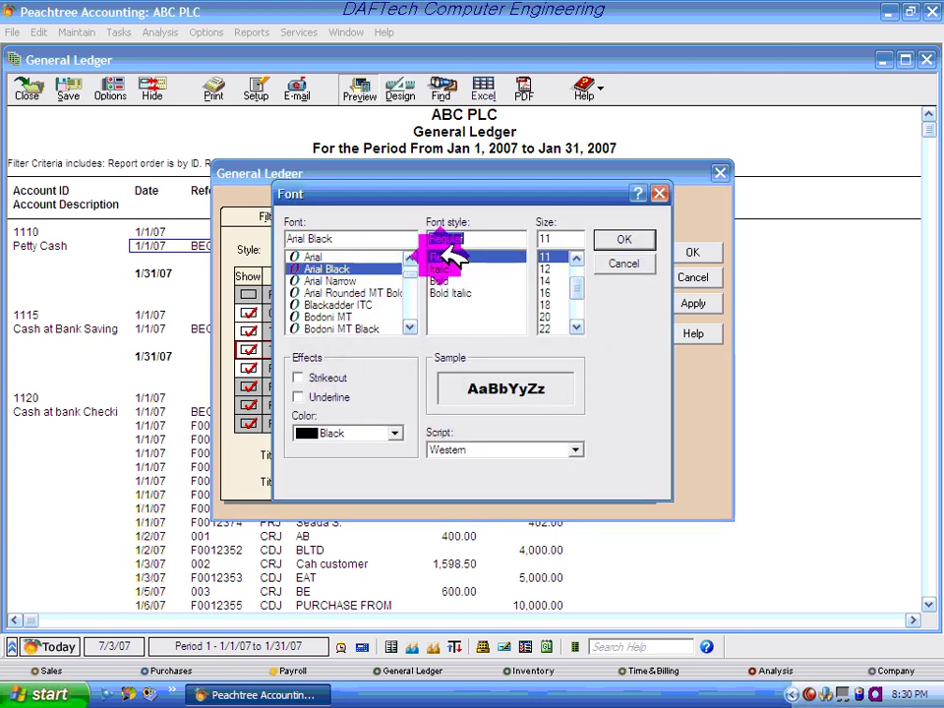
pyautogui.click(378, 430)
pyautogui.moveTo(378, 430); pyautogui.dragTo(322, 480)
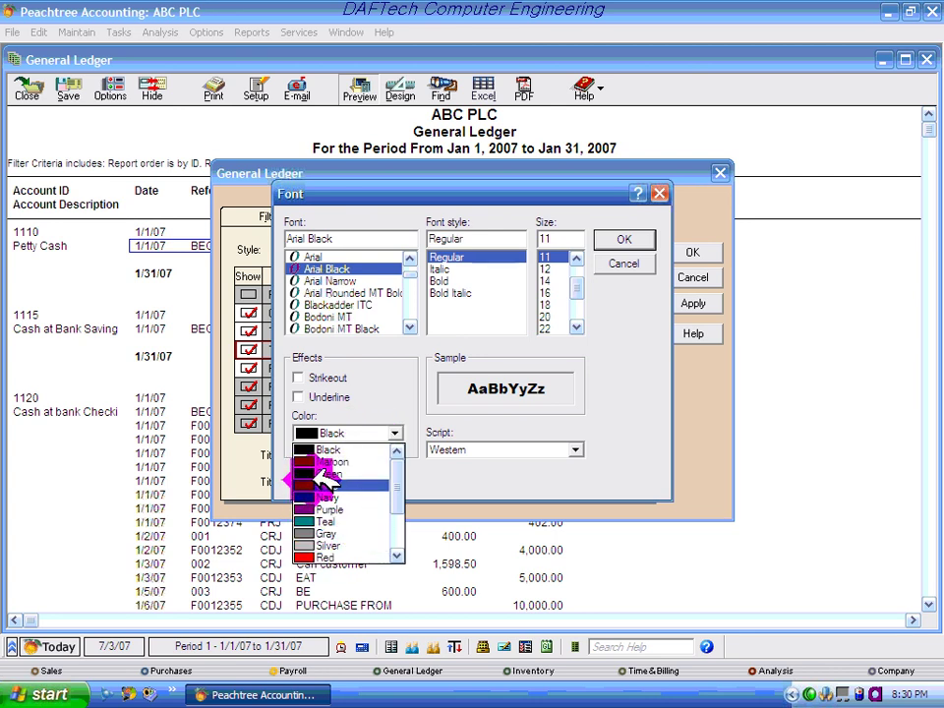
pyautogui.click(324, 476)
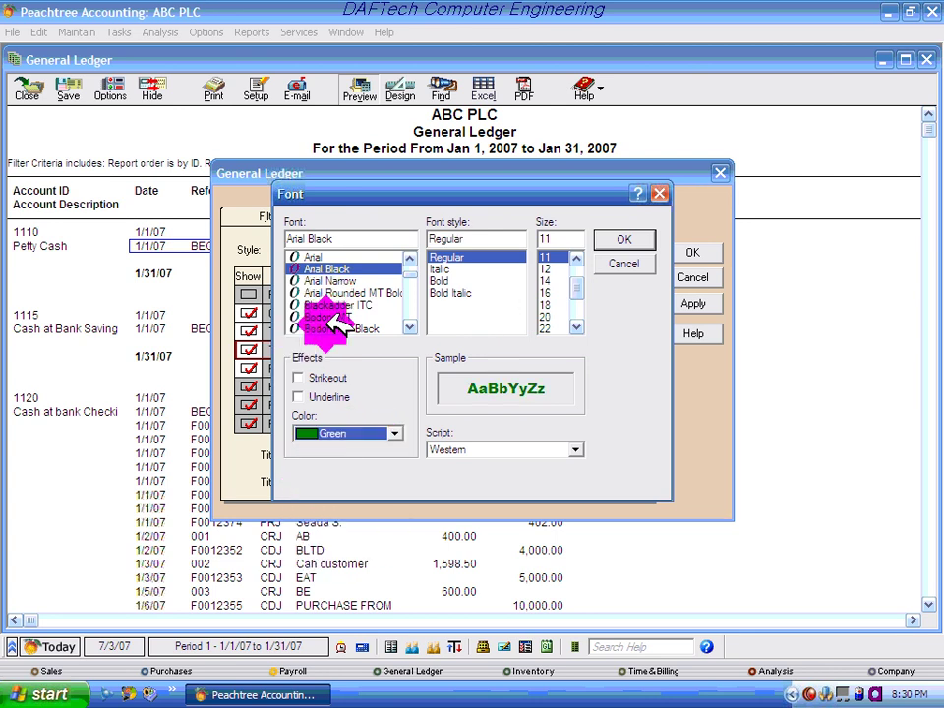
pyautogui.click(620, 239)
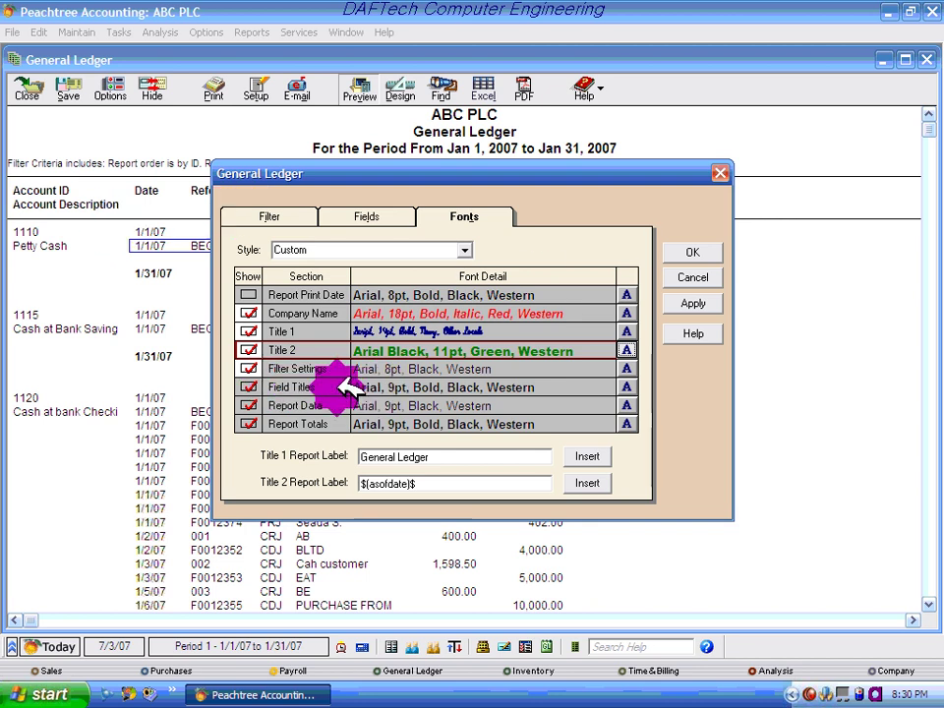
# - Color the Field Titles section Maroon and apply the font changes to the General Ledger report
pyautogui.click(626, 387)
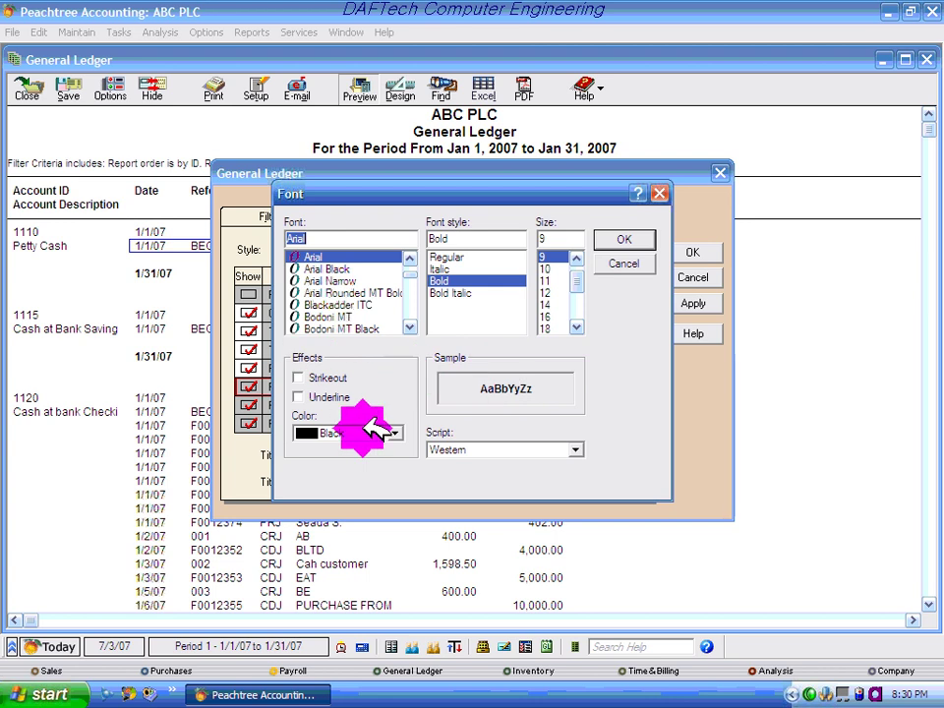
pyautogui.click(369, 426)
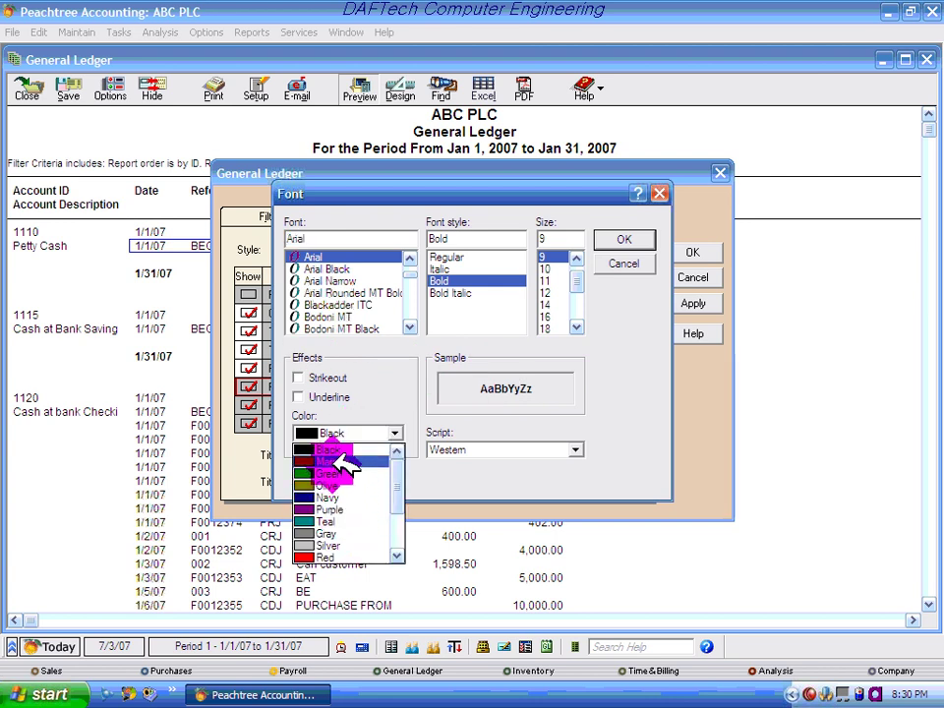
pyautogui.click(339, 460)
pyautogui.click(624, 239)
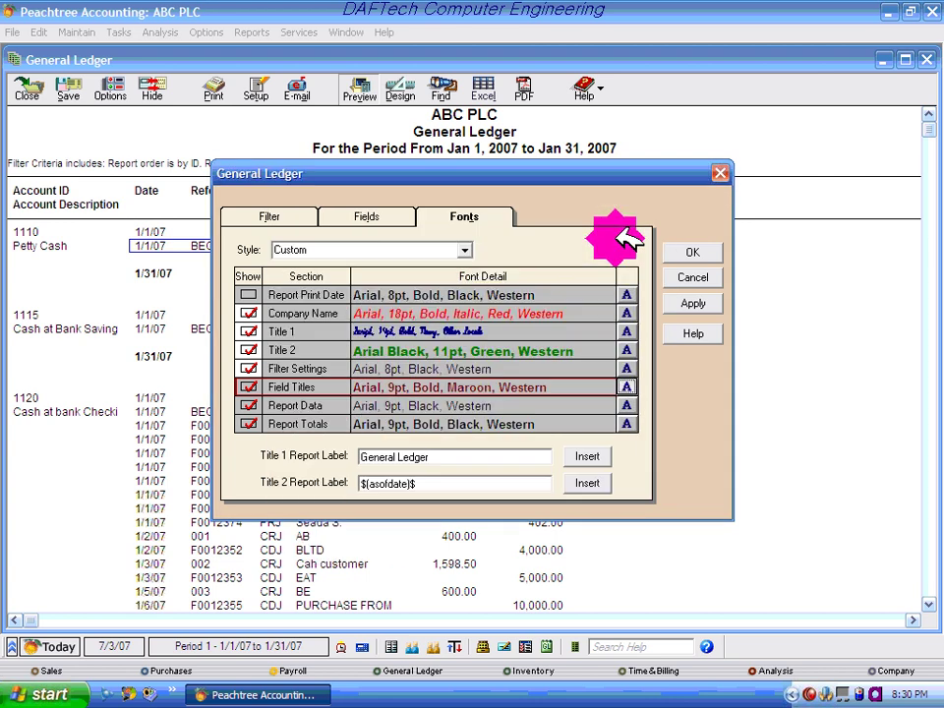
pyautogui.click(702, 253)
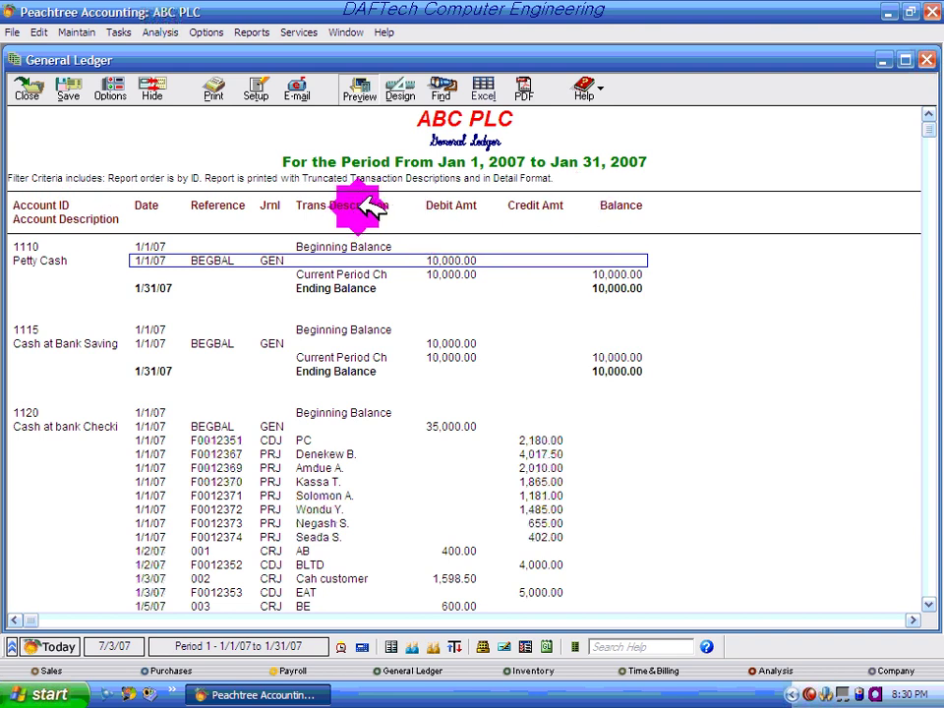
# - Color the General Ledger report's Report Data section Red and apply the font change to the report
pyautogui.click(115, 89)
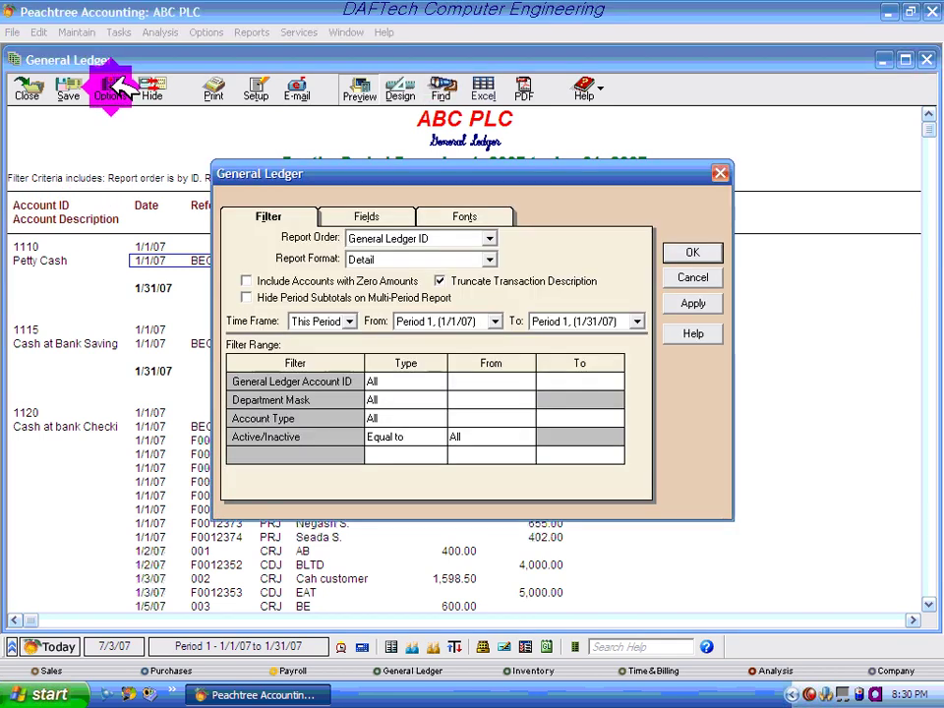
pyautogui.click(480, 212)
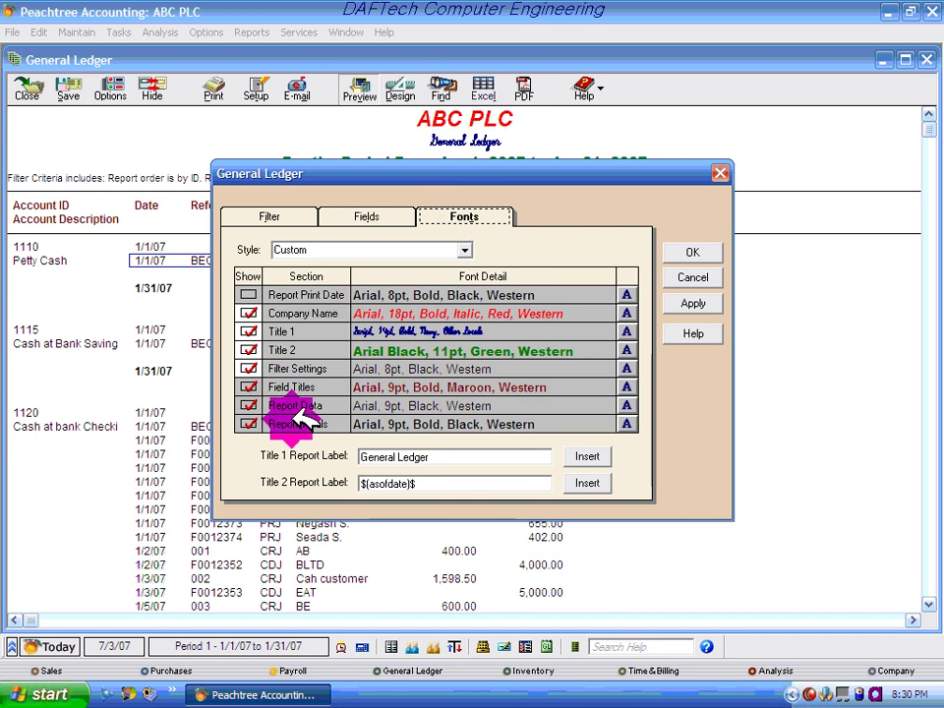
pyautogui.click(634, 404)
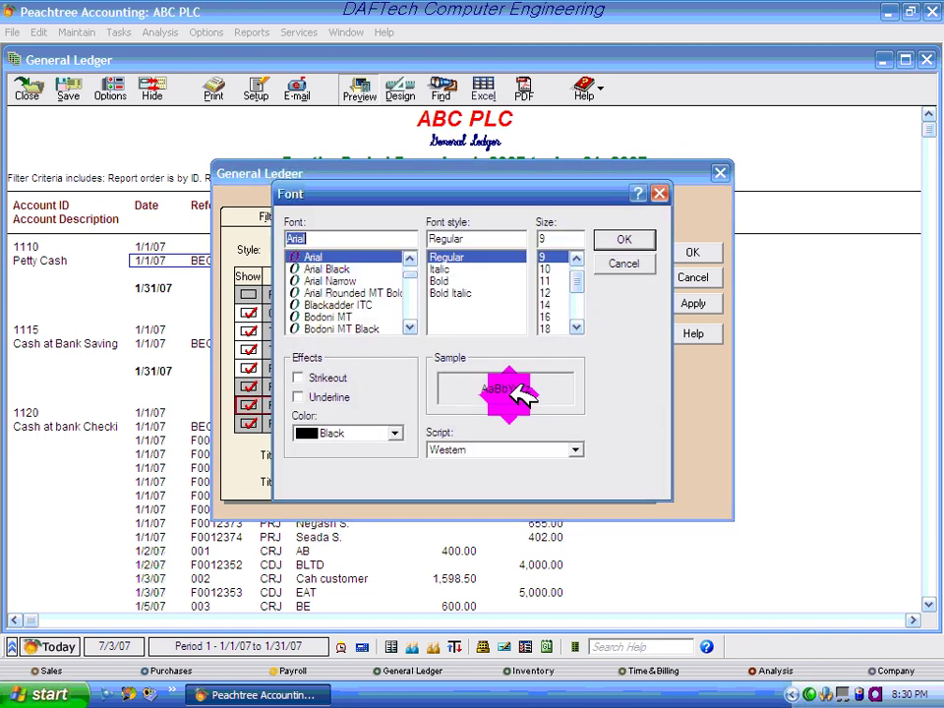
pyautogui.click(394, 433)
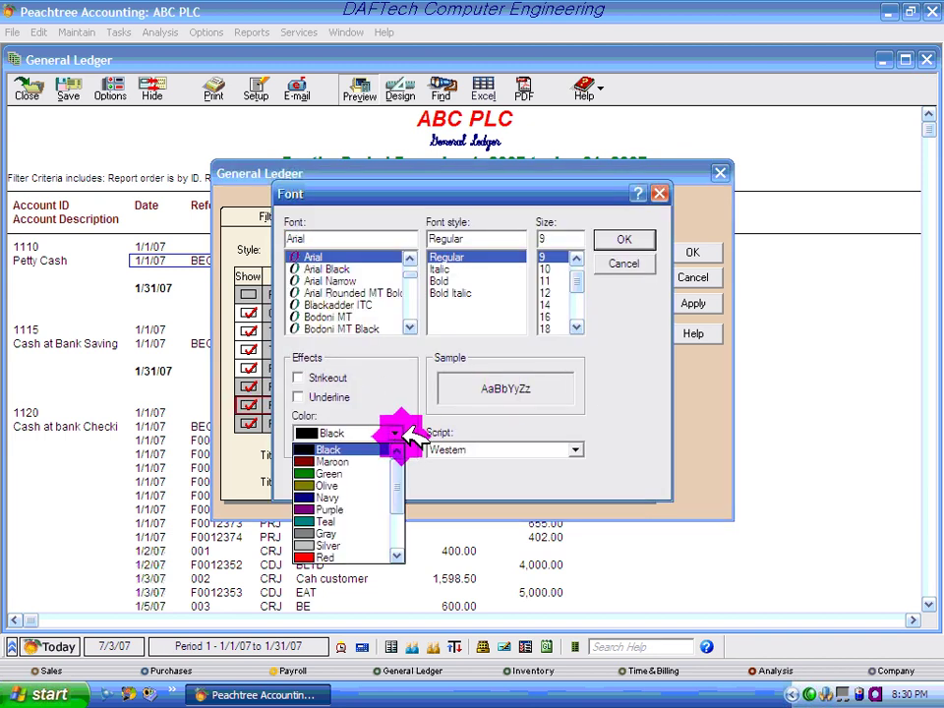
pyautogui.click(326, 556)
pyautogui.click(625, 238)
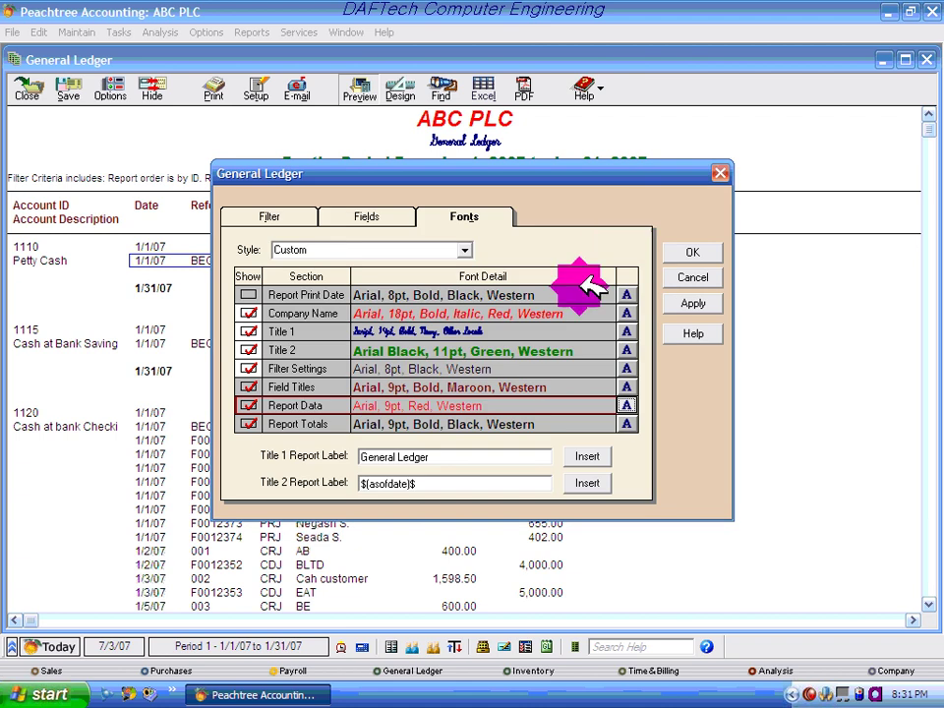
pyautogui.click(698, 253)
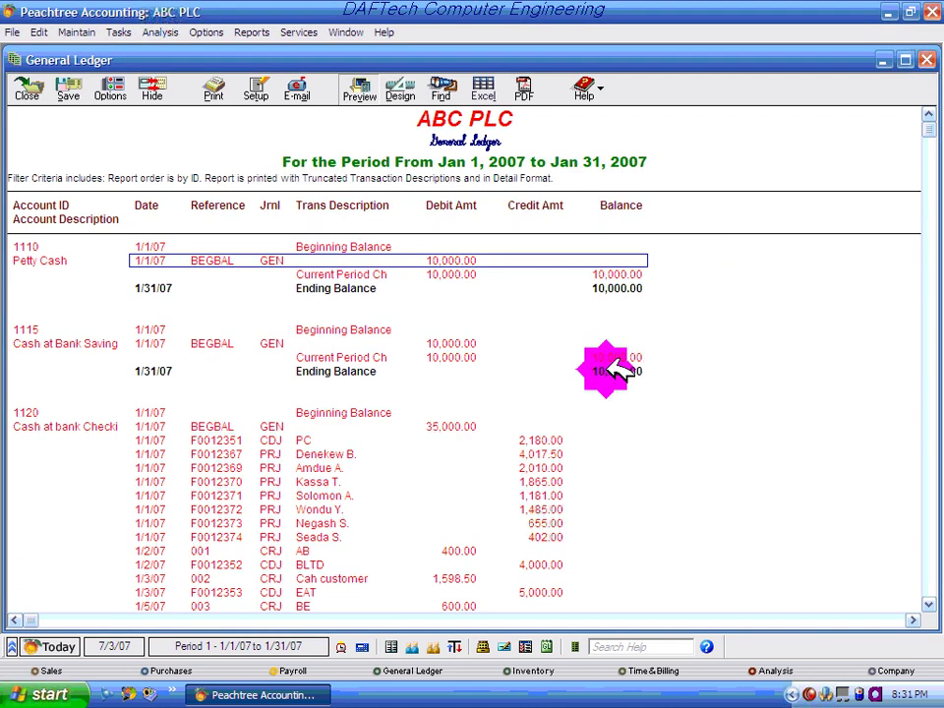
# - Examine the report's account entries from Petty Cash down to Pension Payable in the preview
pyautogui.scroll(-8, 393, 413)
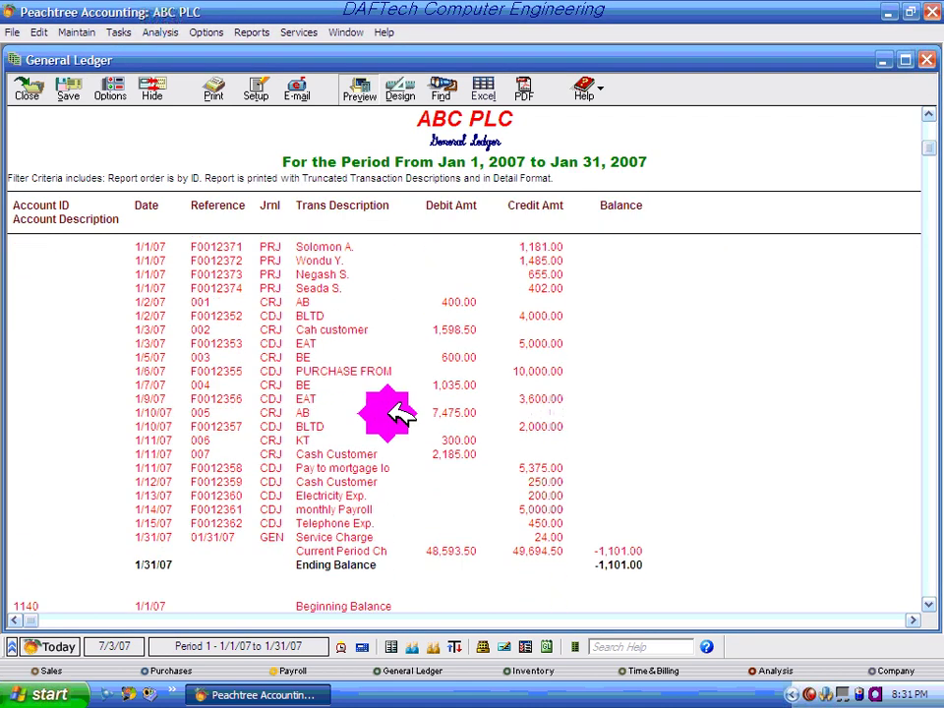
pyautogui.scroll(-6, 393, 414)
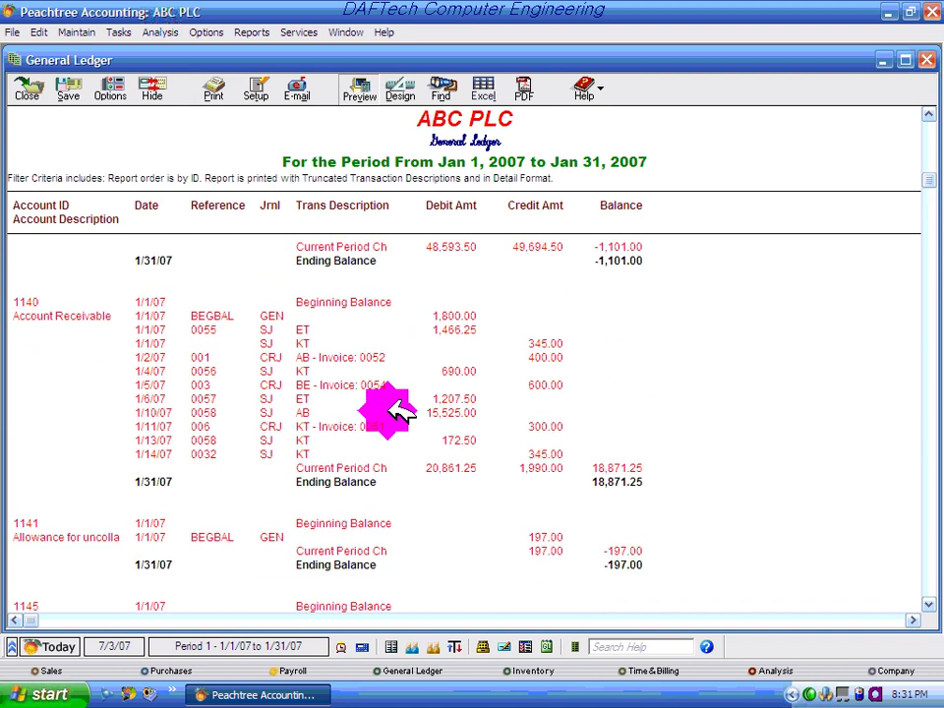
pyautogui.scroll(-7, 393, 414)
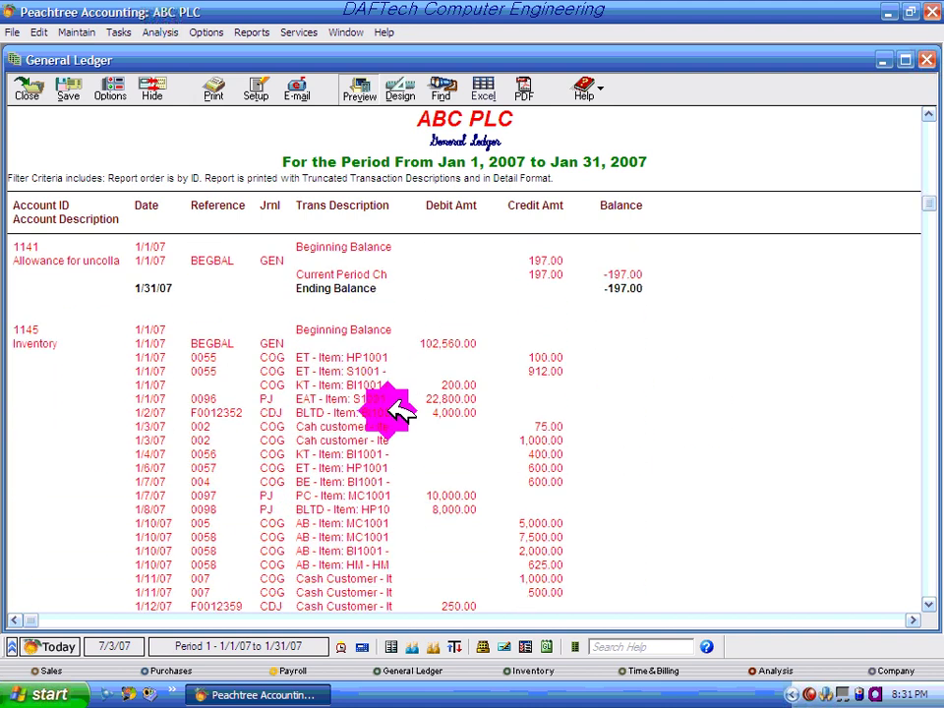
pyautogui.scroll(-9, 398, 408)
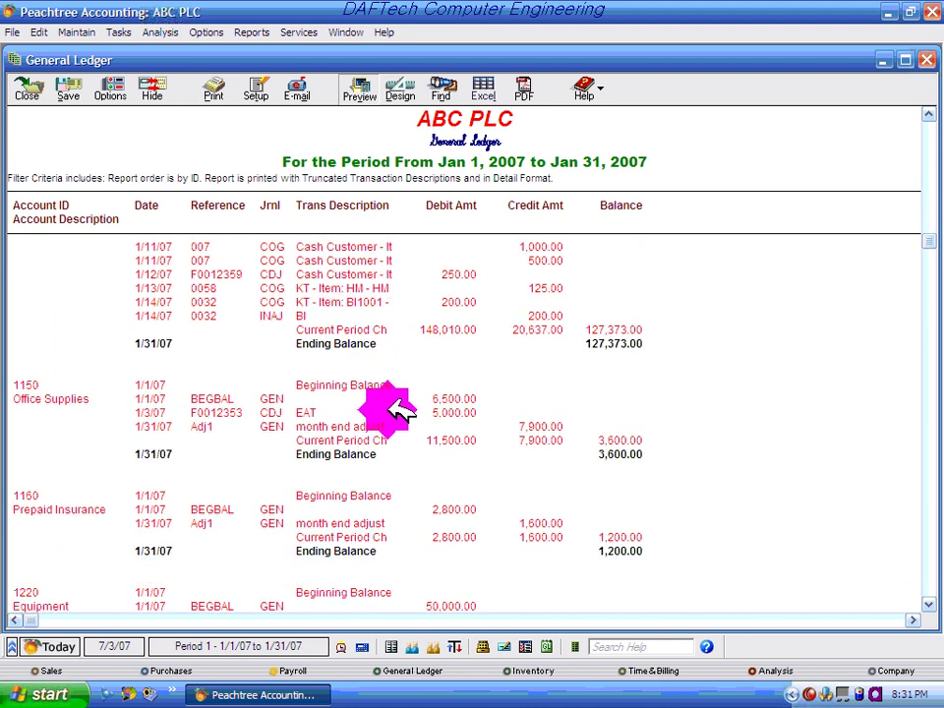
pyautogui.scroll(-8, 398, 408)
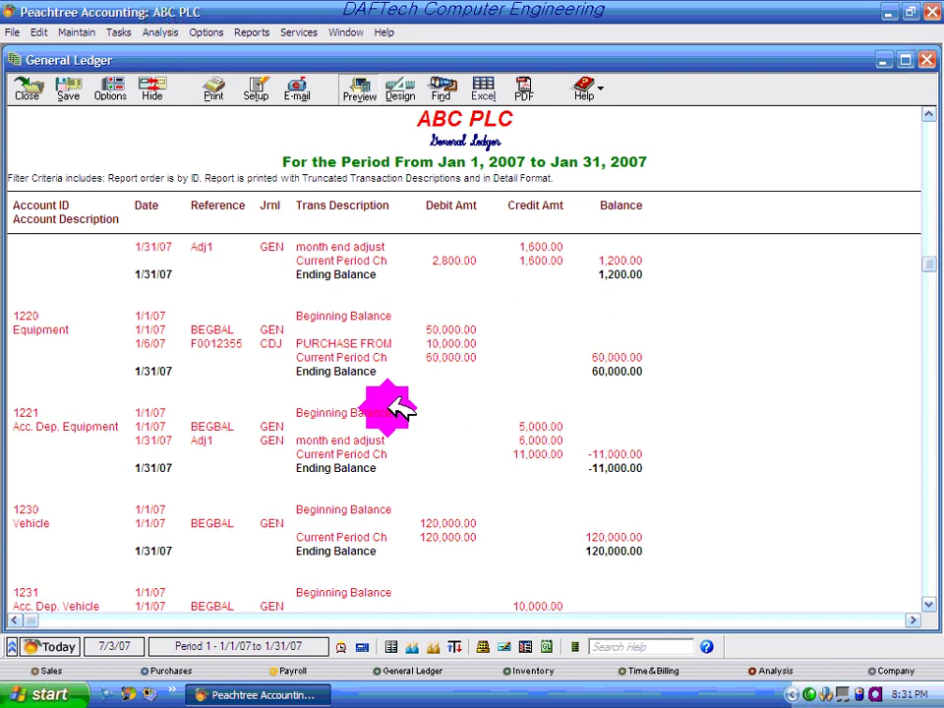
pyautogui.scroll(-8, 393, 403)
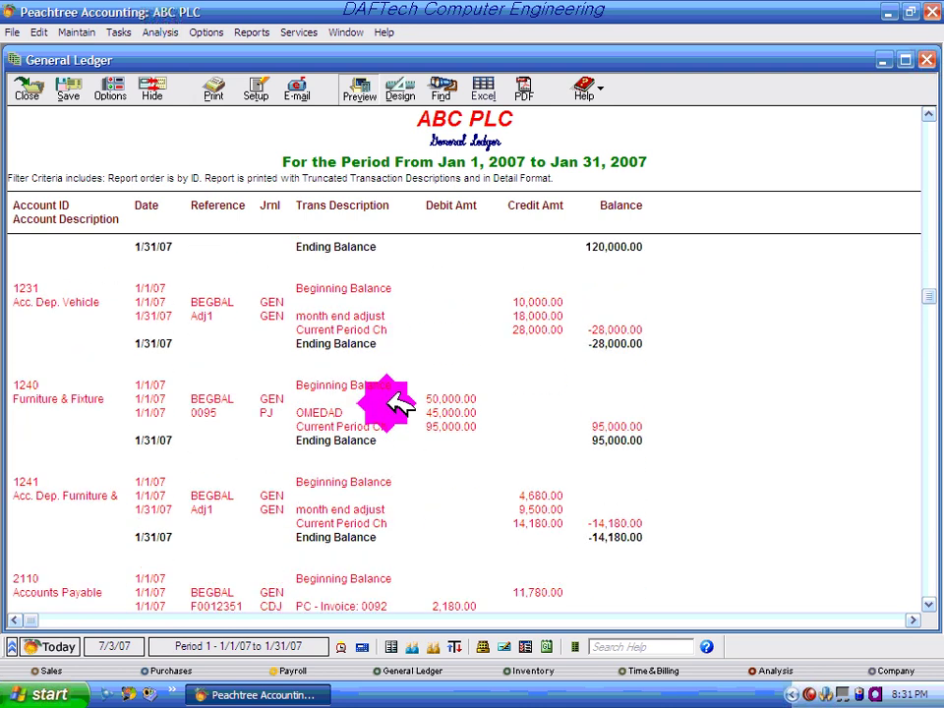
pyautogui.scroll(-6, 394, 402)
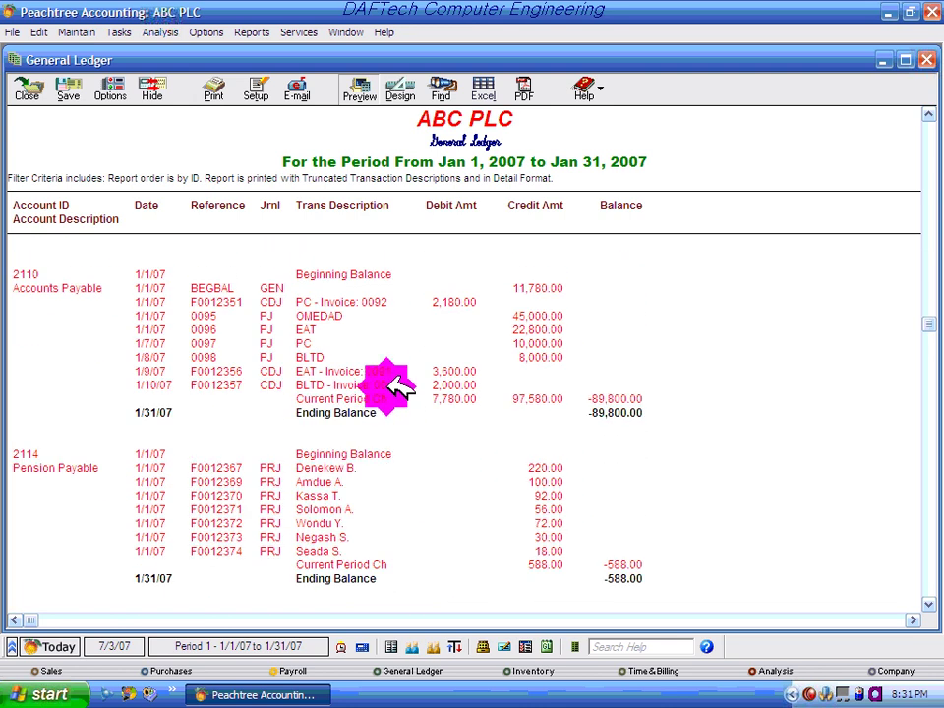
pyautogui.click(112, 87)
pyautogui.click(466, 213)
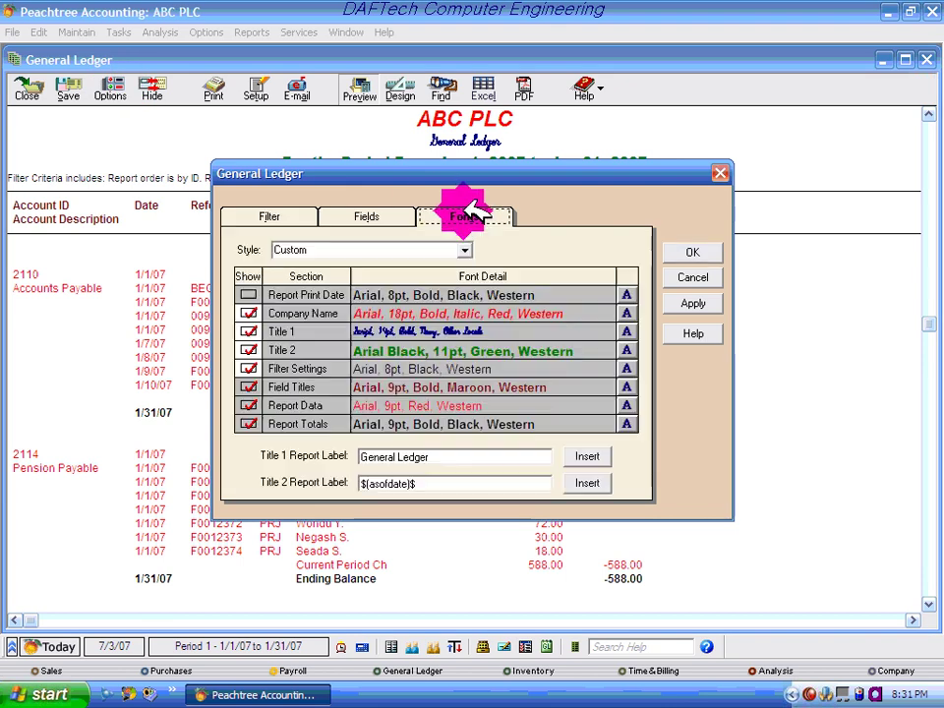
pyautogui.click(364, 211)
pyautogui.click(295, 212)
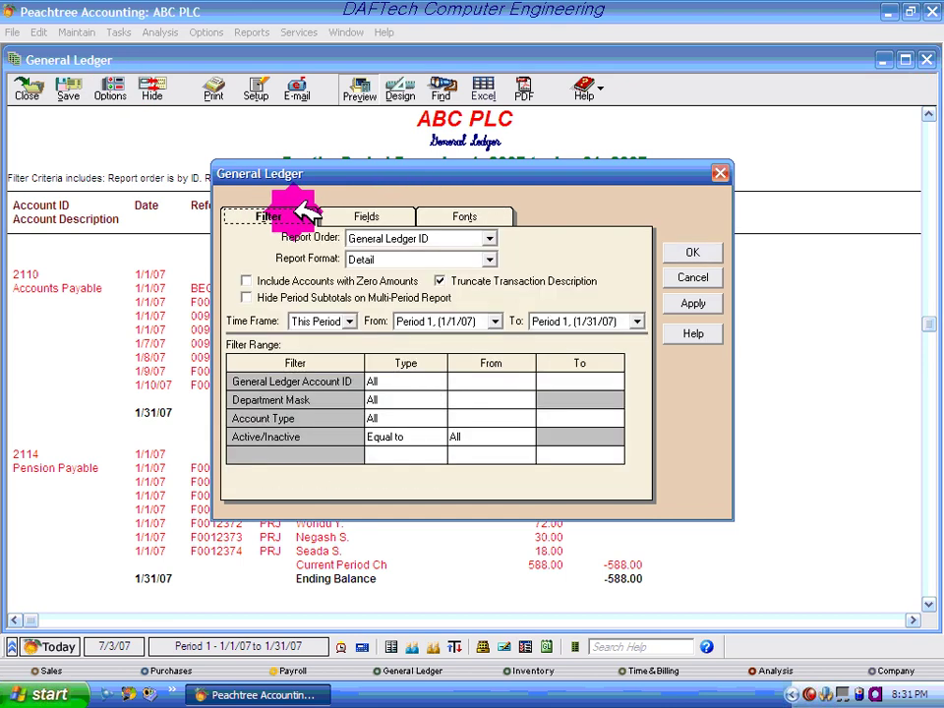
pyautogui.click(452, 211)
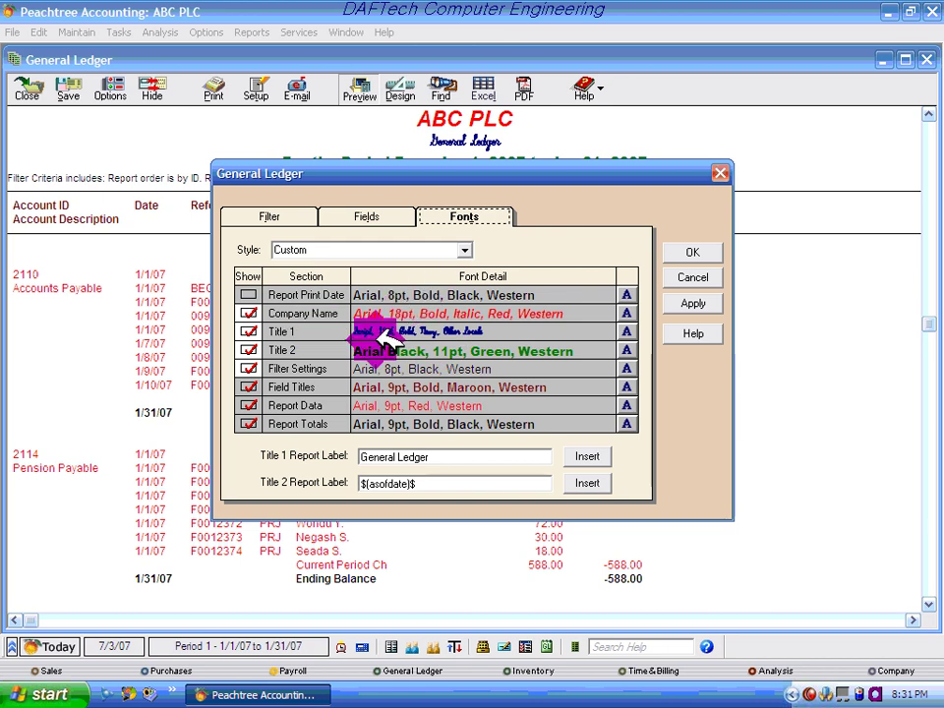
pyautogui.click(693, 279)
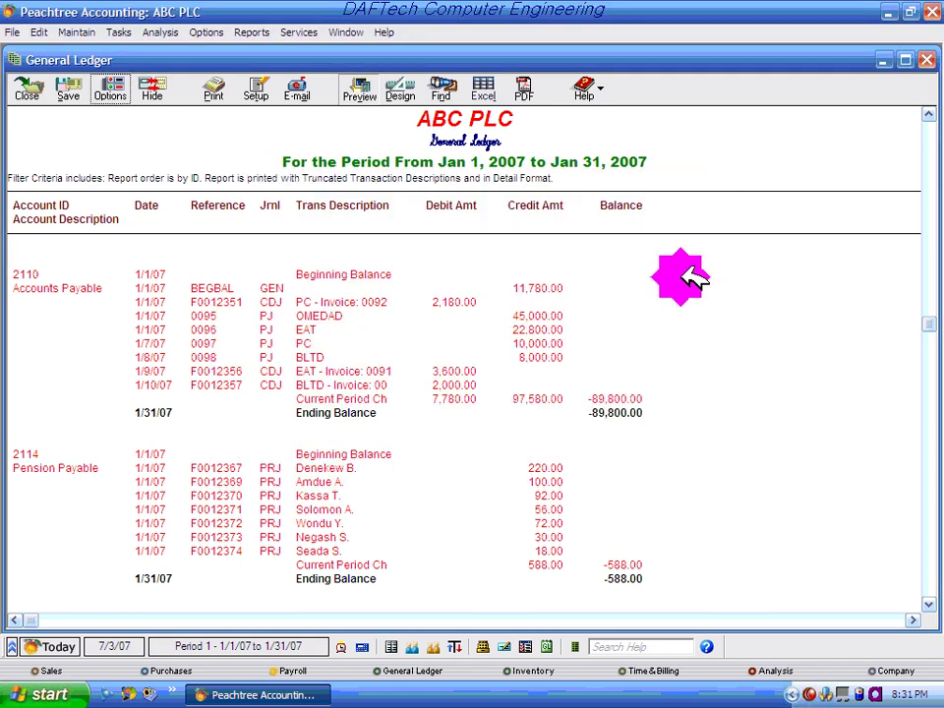
# - In Design view, widen the Jrnl column, narrow the Reference column and slightly widen the Balance column, and preview the report
pyautogui.click(402, 90)
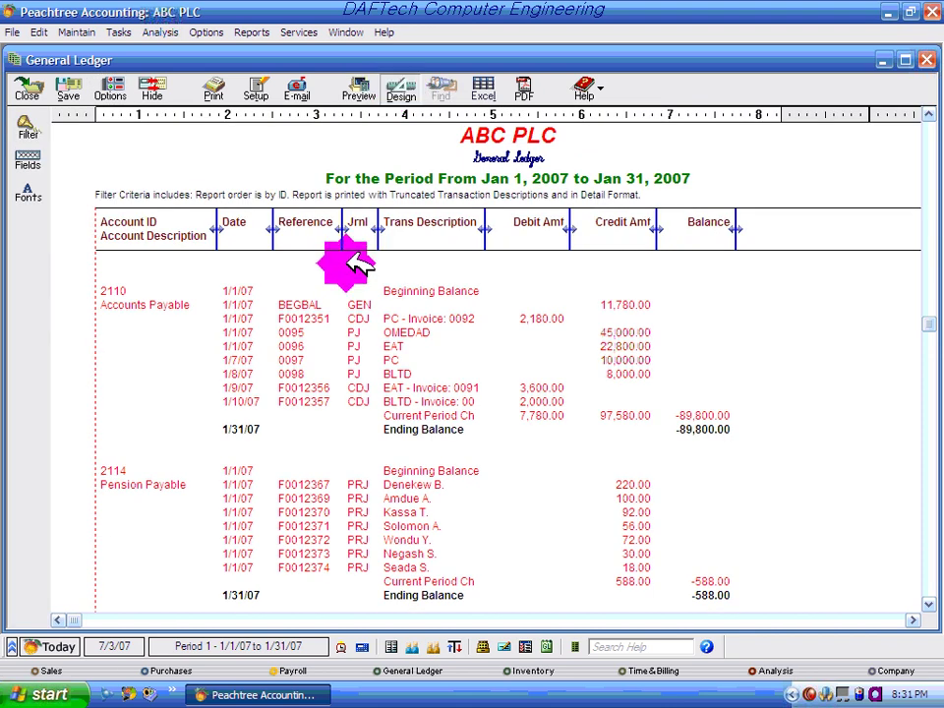
pyautogui.moveTo(346, 229); pyautogui.dragTo(453, 229)
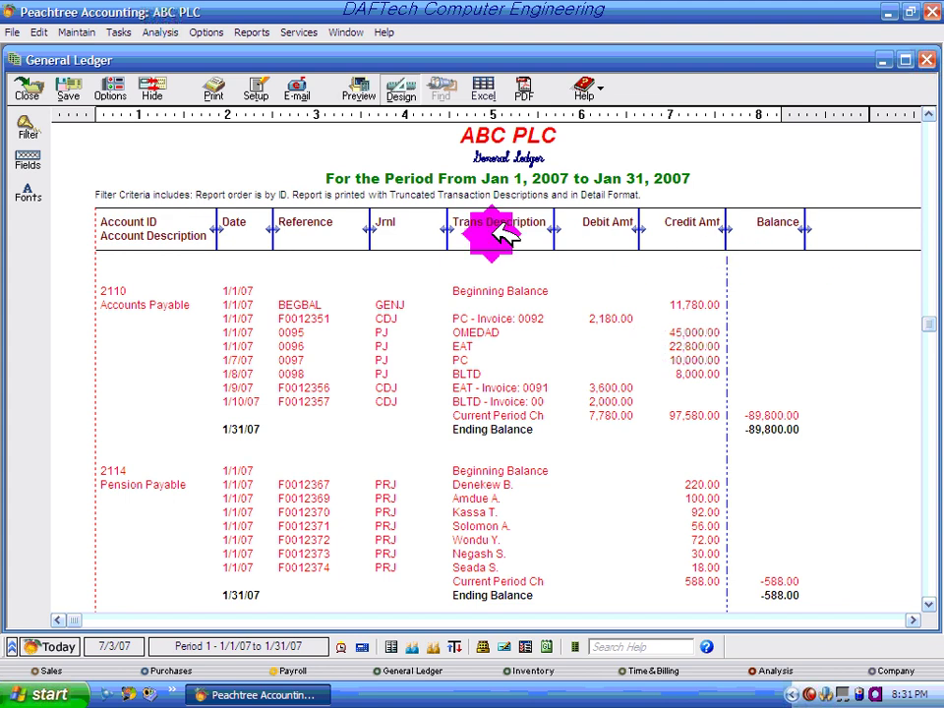
pyautogui.moveTo(372, 228); pyautogui.dragTo(326, 230)
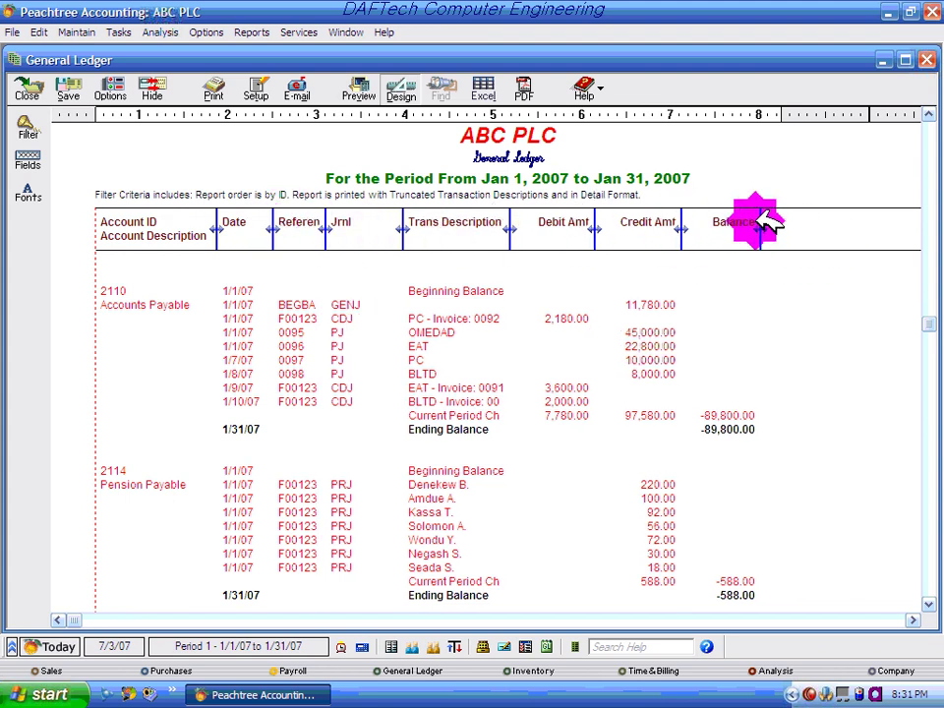
pyautogui.moveTo(758, 222)
pyautogui.mouseDown()
pyautogui.moveTo(721, 231)
pyautogui.moveTo(768, 224)
pyautogui.mouseUp()
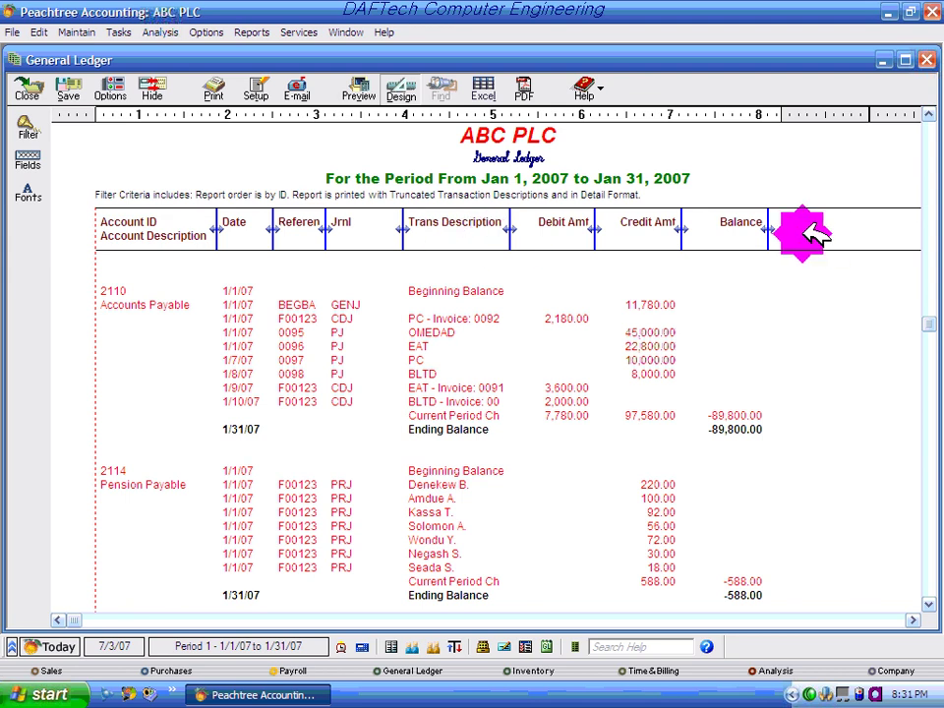
pyautogui.click(366, 90)
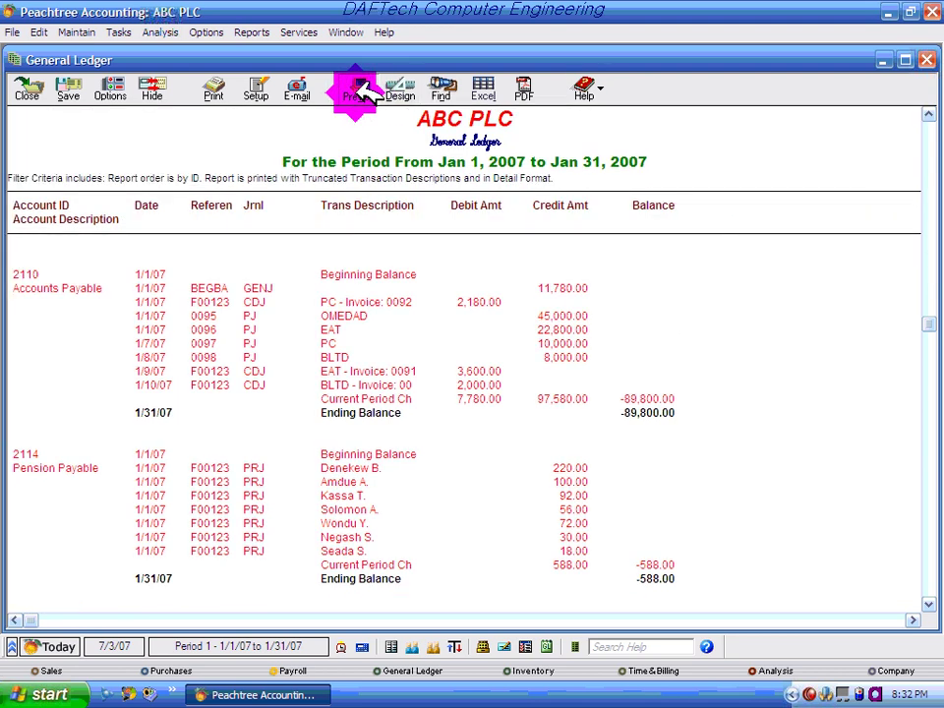
pyautogui.scroll(3, 307, 205)
pyautogui.scroll(-5, 307, 205)
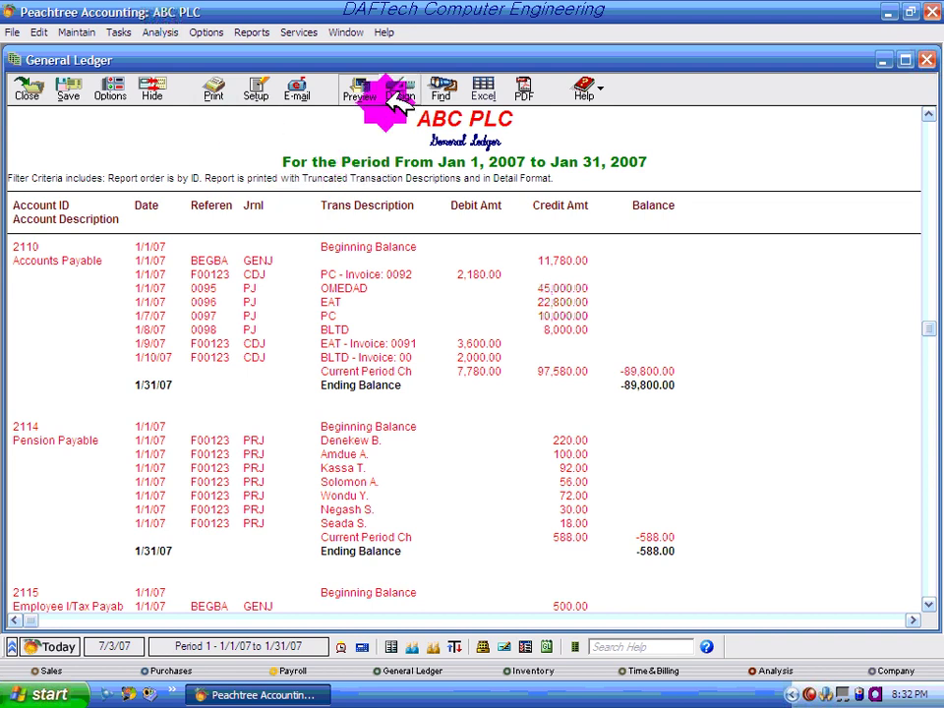
pyautogui.click(399, 91)
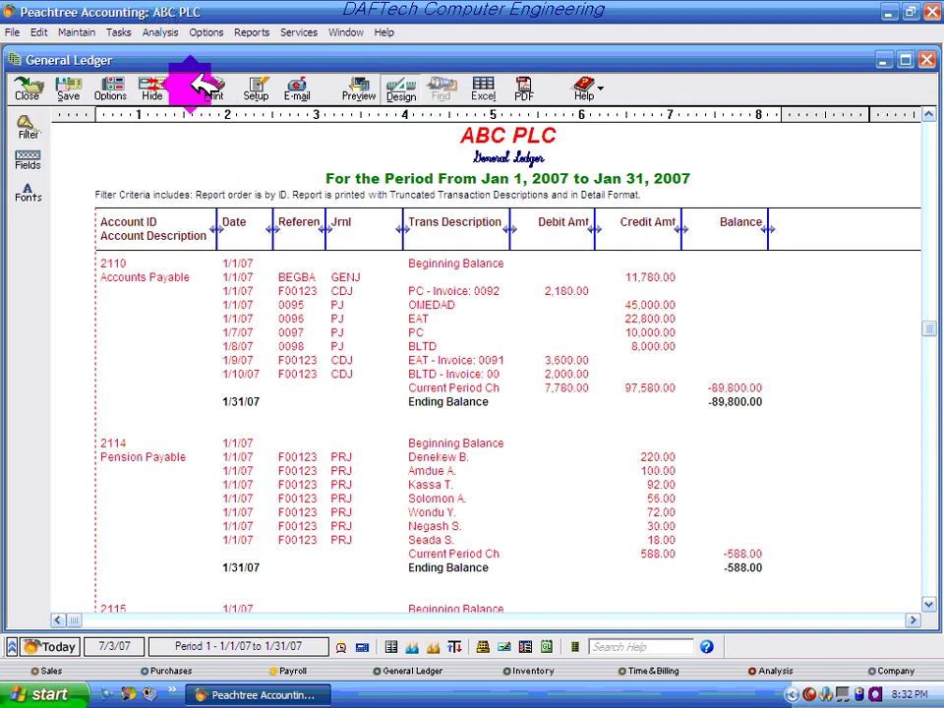
pyautogui.click(126, 79)
pyautogui.click(455, 212)
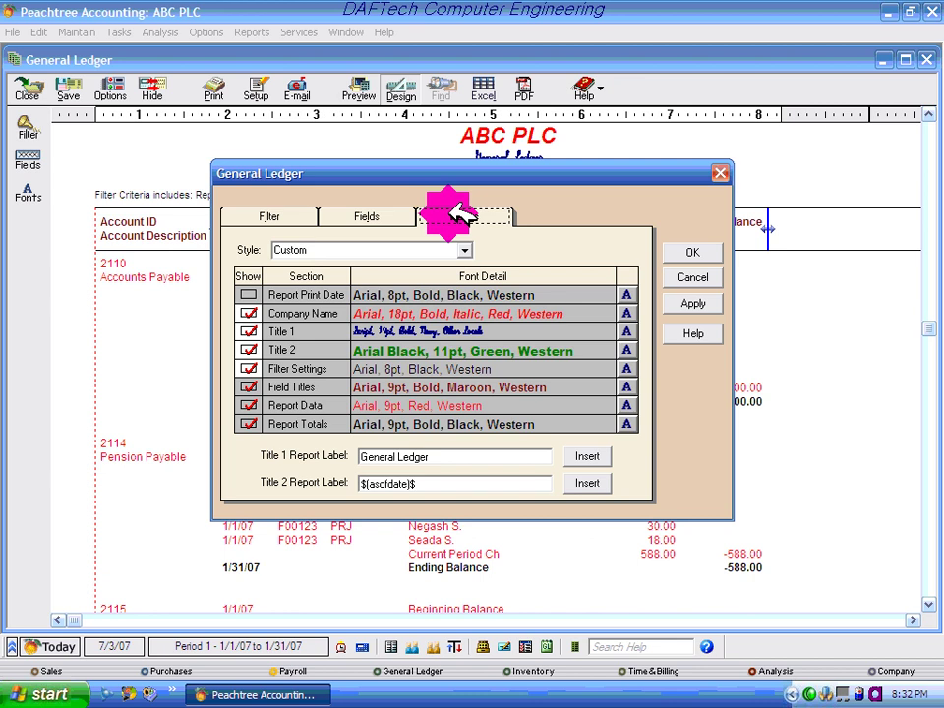
pyautogui.click(696, 258)
pyautogui.click(360, 89)
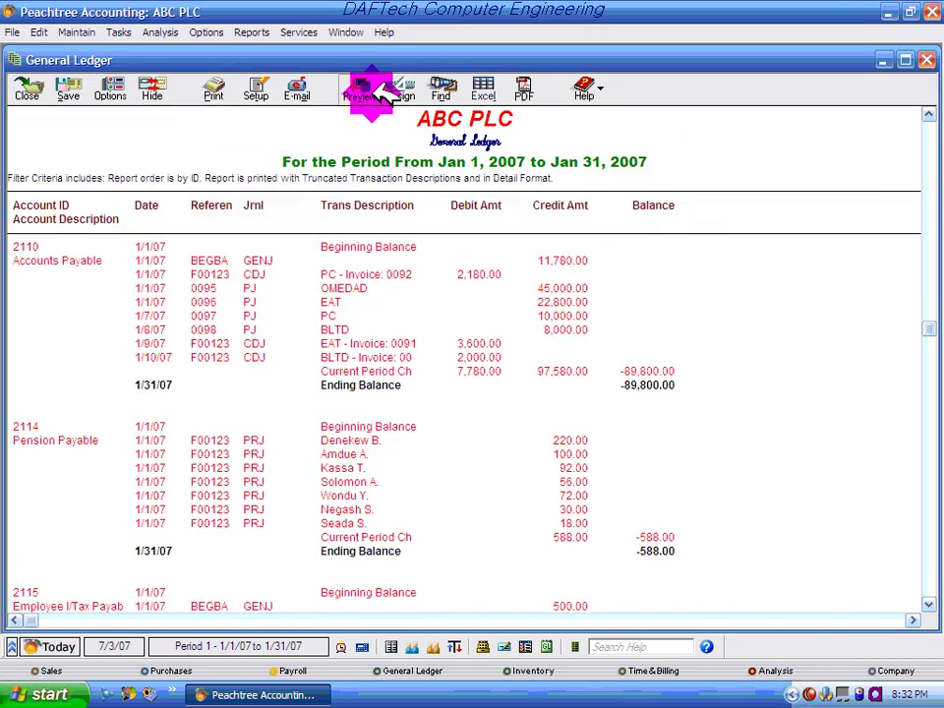
# - Hide the report's title information and show it again several times, leaving it shown
pyautogui.click(152, 88)
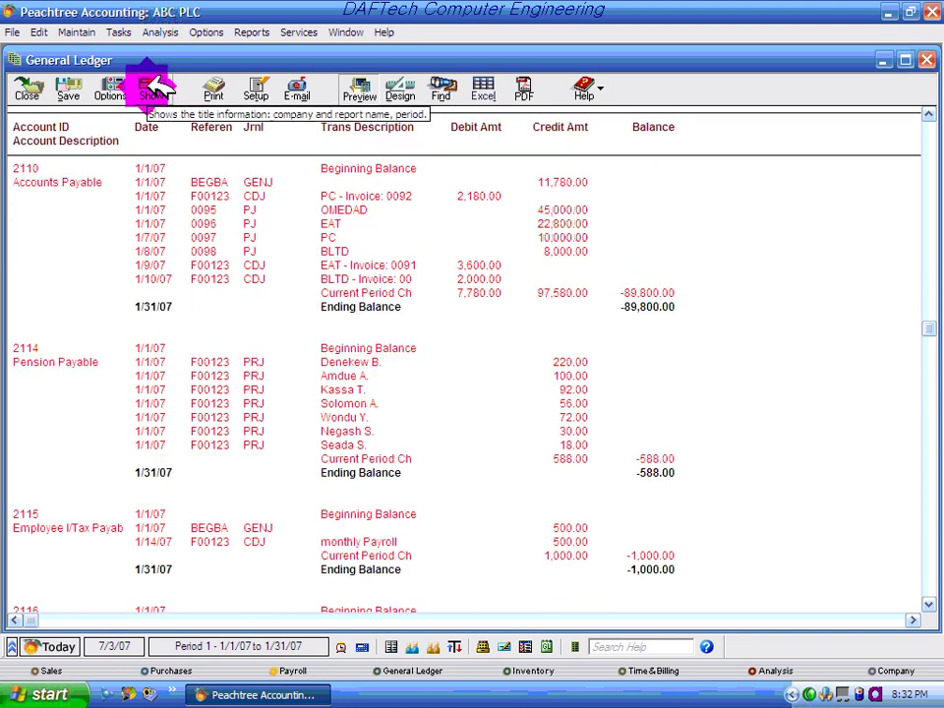
pyautogui.click(154, 88)
pyautogui.click(154, 88)
pyautogui.click(155, 88)
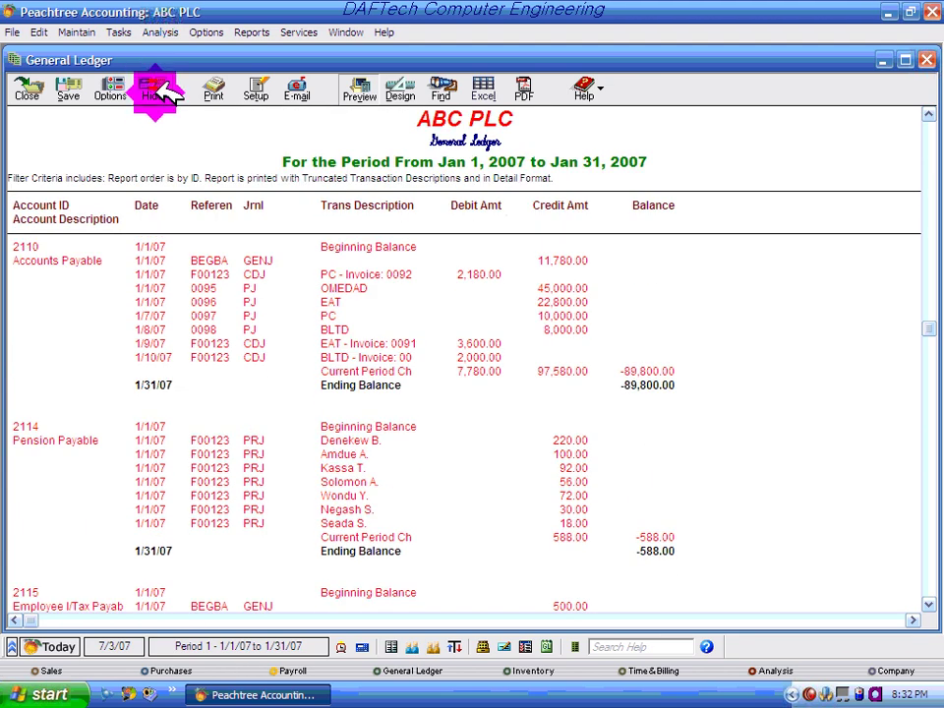
pyautogui.click(155, 88)
pyautogui.click(154, 88)
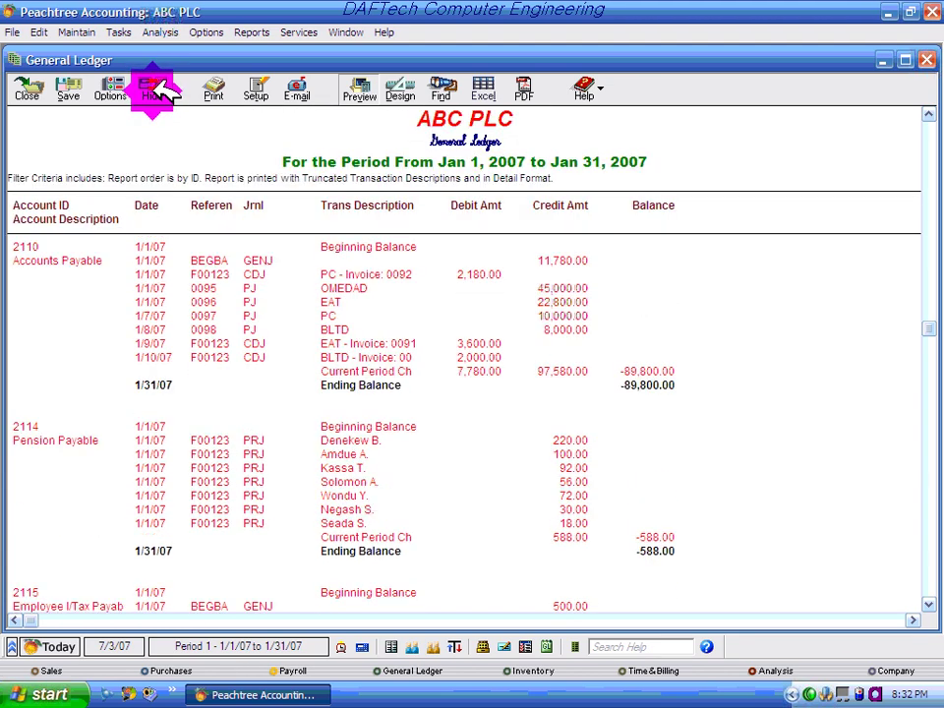
pyautogui.click(154, 88)
pyautogui.click(154, 89)
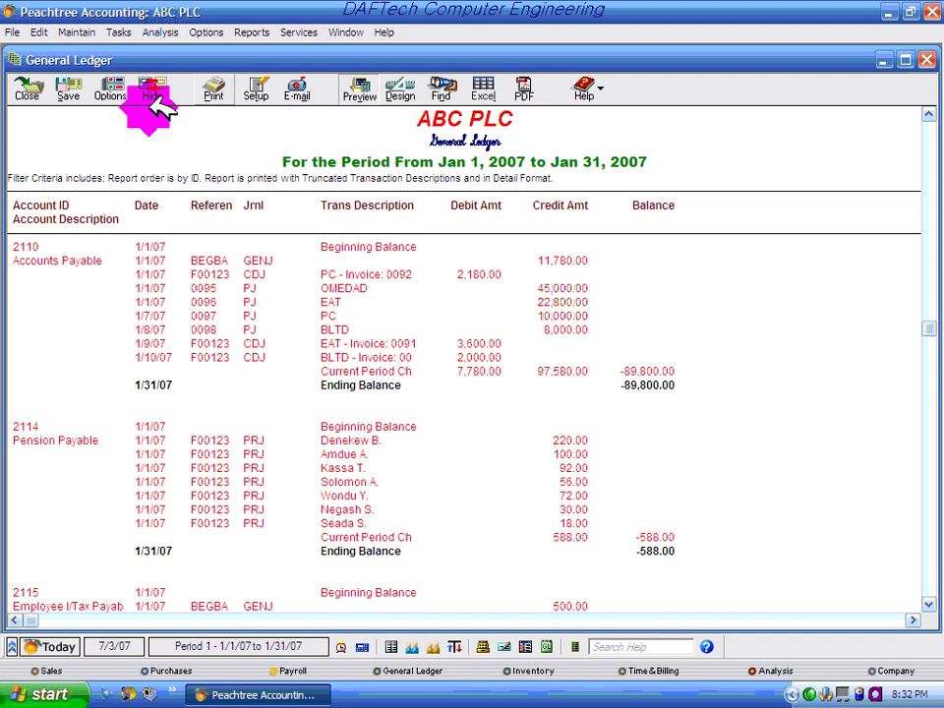
# - Set the report's paper size to A4 in the page setup
pyautogui.click(258, 88)
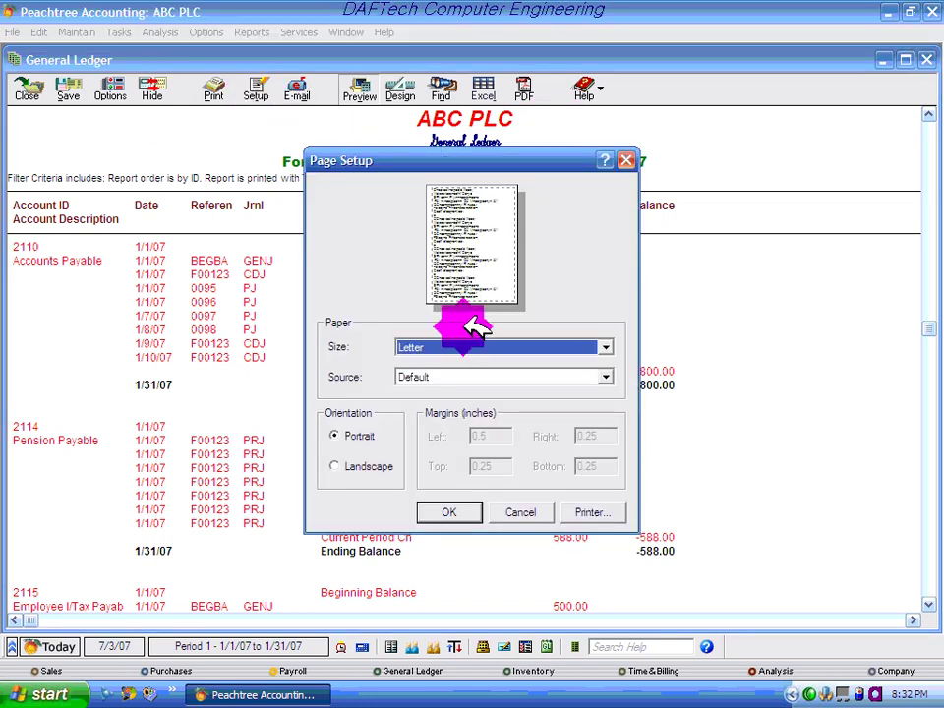
pyautogui.click(489, 378)
pyautogui.click(492, 374)
pyautogui.click(504, 348)
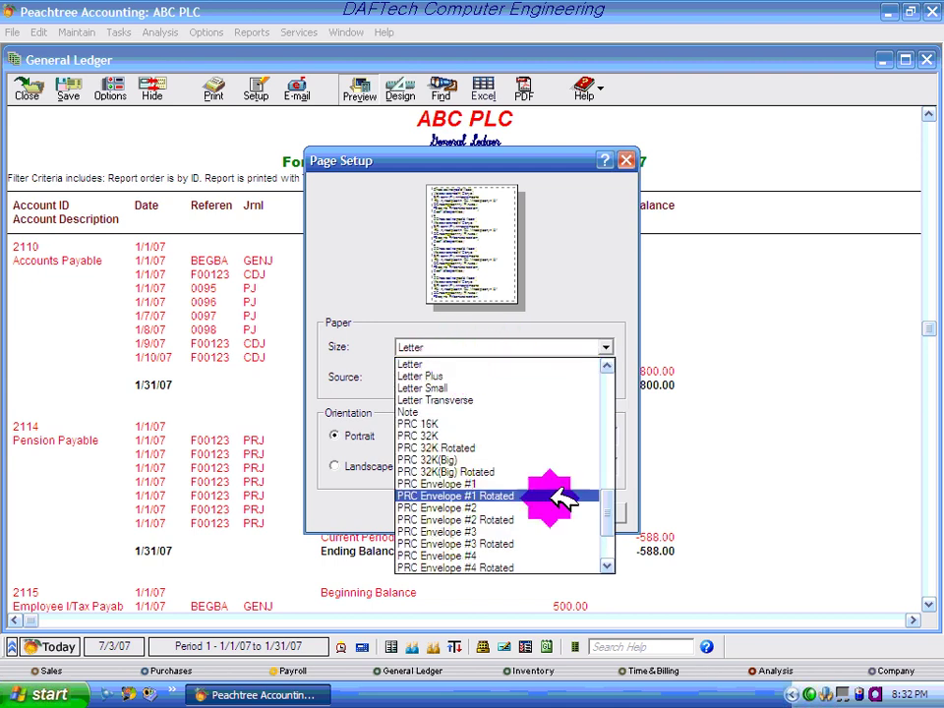
pyautogui.moveTo(608, 513); pyautogui.dragTo(606, 396)
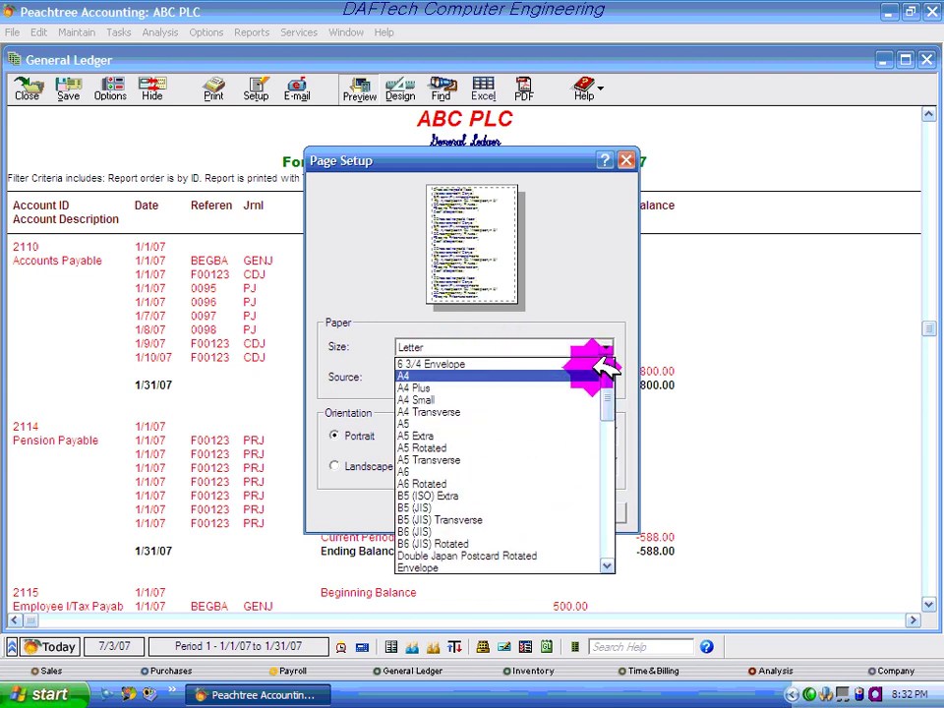
pyautogui.click(434, 377)
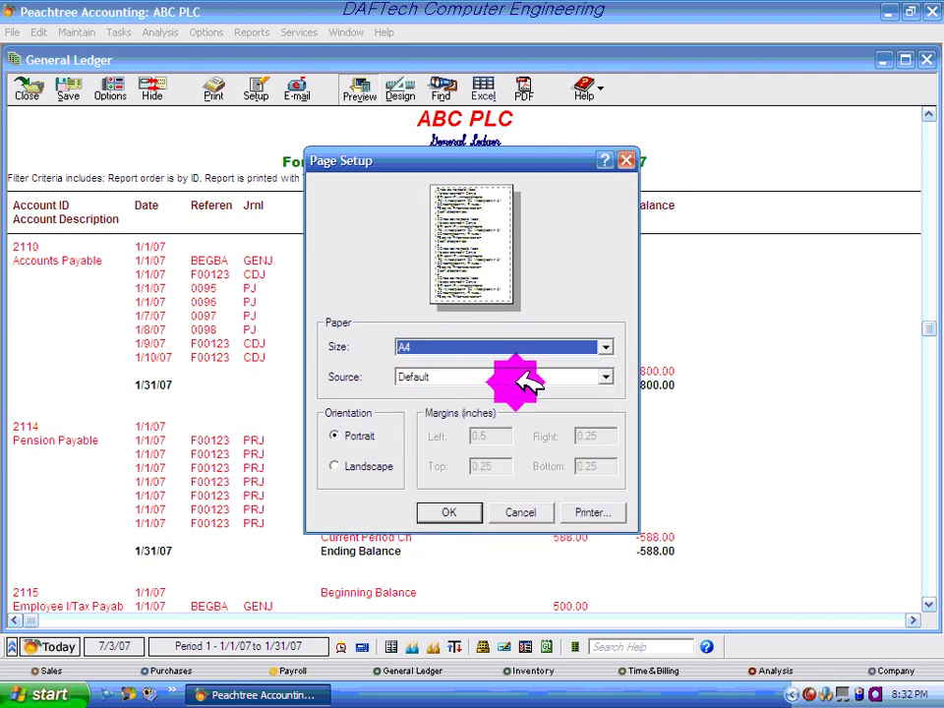
# - Set the report's paper size to Letter and accept the page setup
pyautogui.click(603, 349)
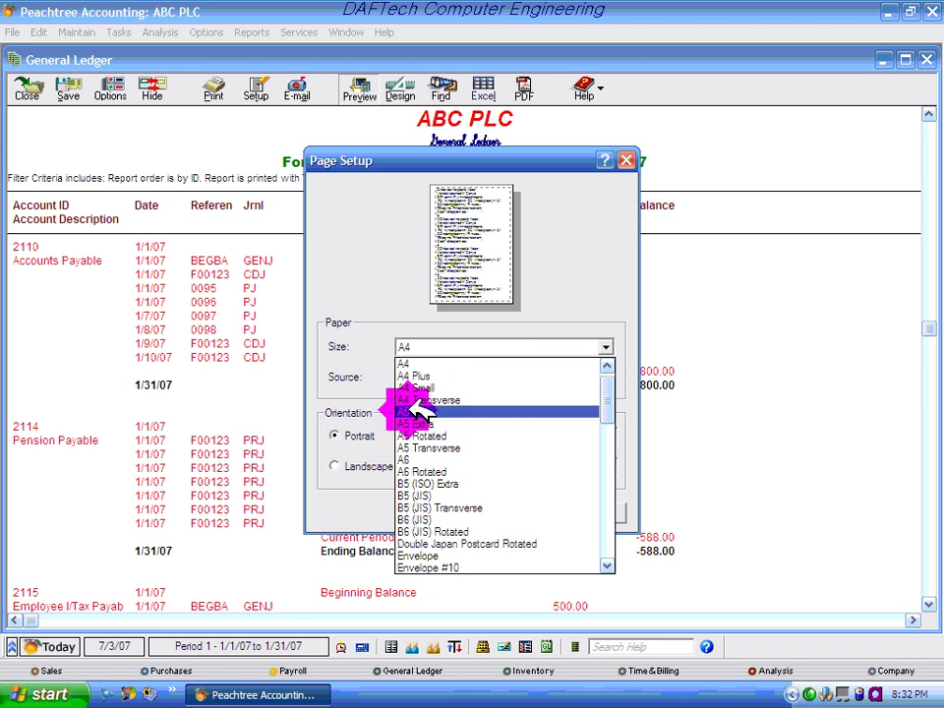
pyautogui.click(607, 365)
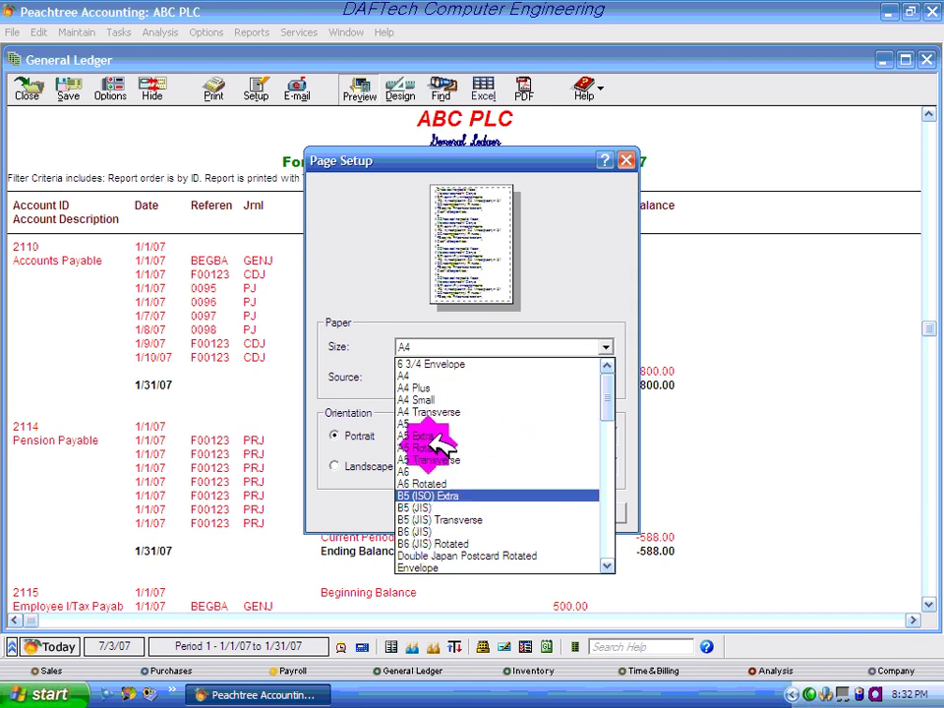
pyautogui.click(610, 403)
pyautogui.click(614, 479)
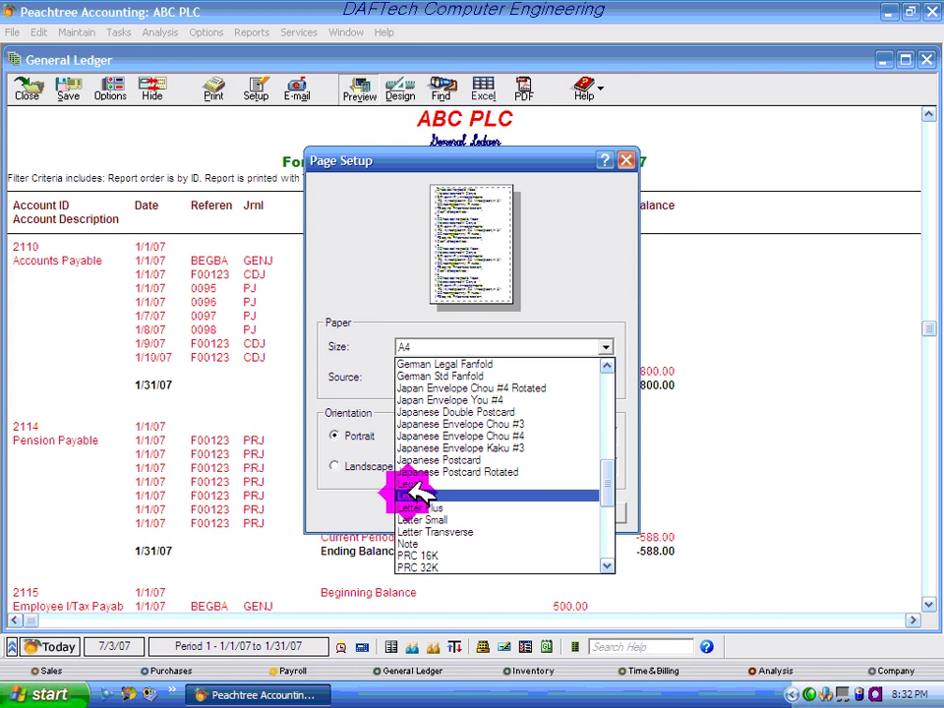
pyautogui.click(411, 496)
pyautogui.click(447, 511)
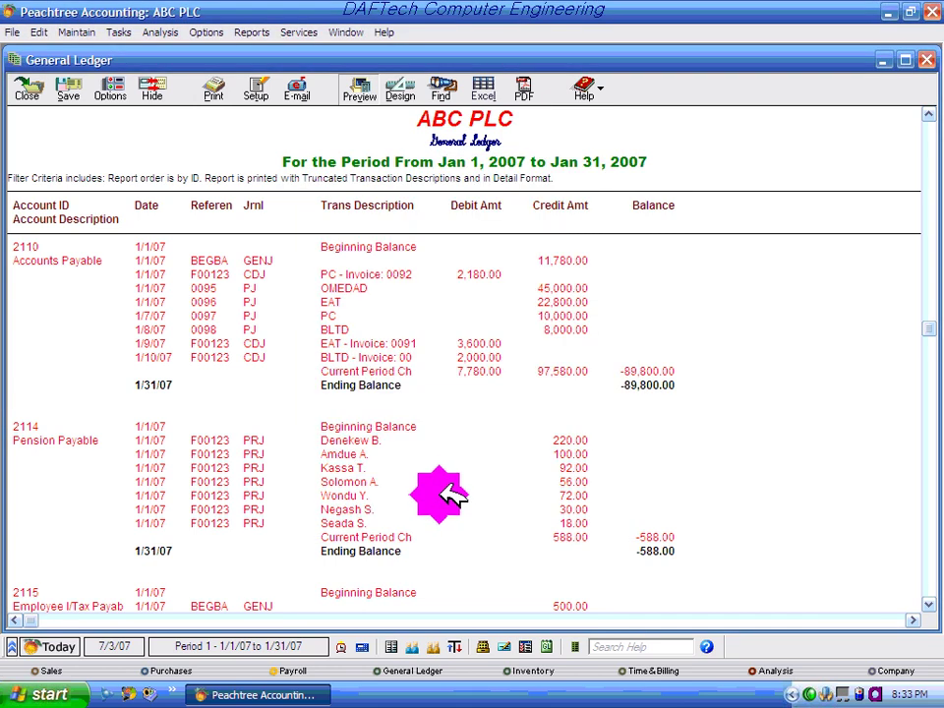